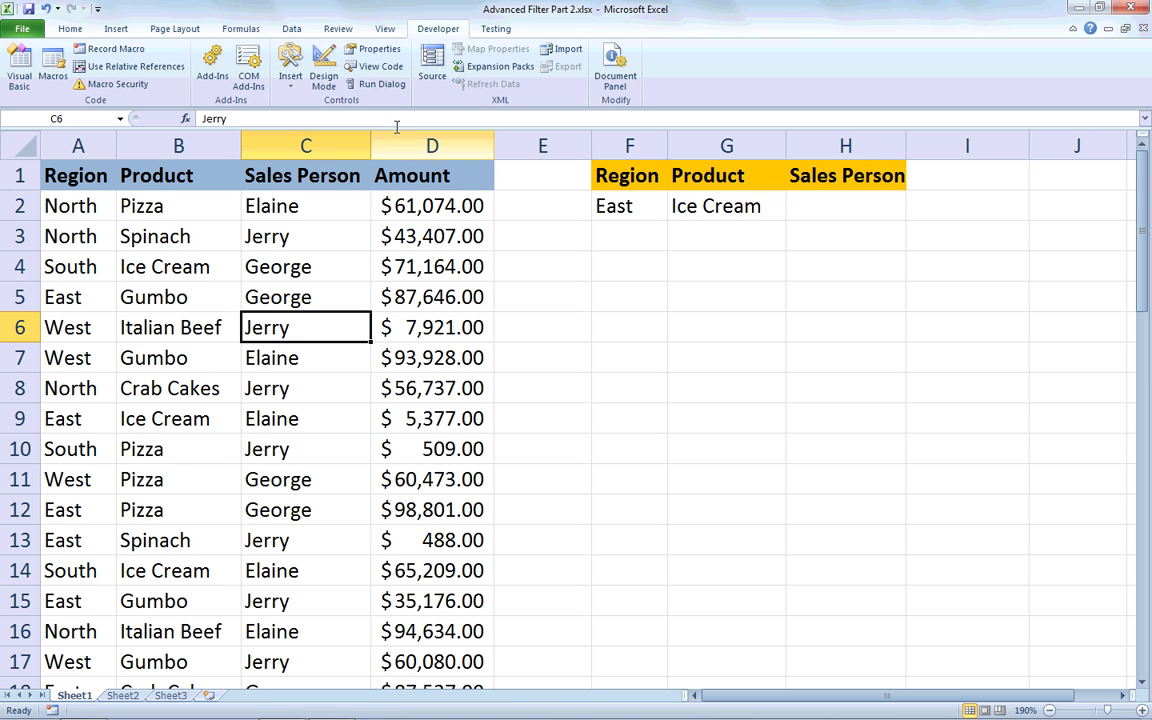
# Run an Advanced Filter on the sales list A1:D51 using criteria F1:H2, copying the matching records to F7.
pyautogui.click(288, 26)
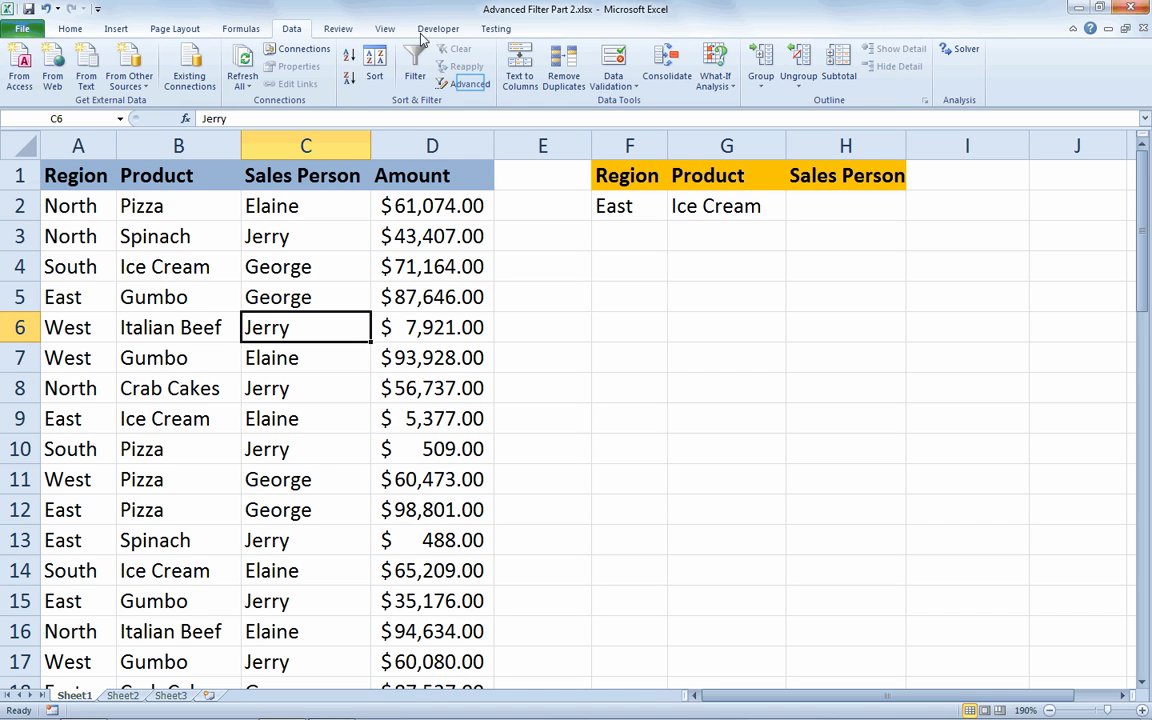
pyautogui.click(471, 84)
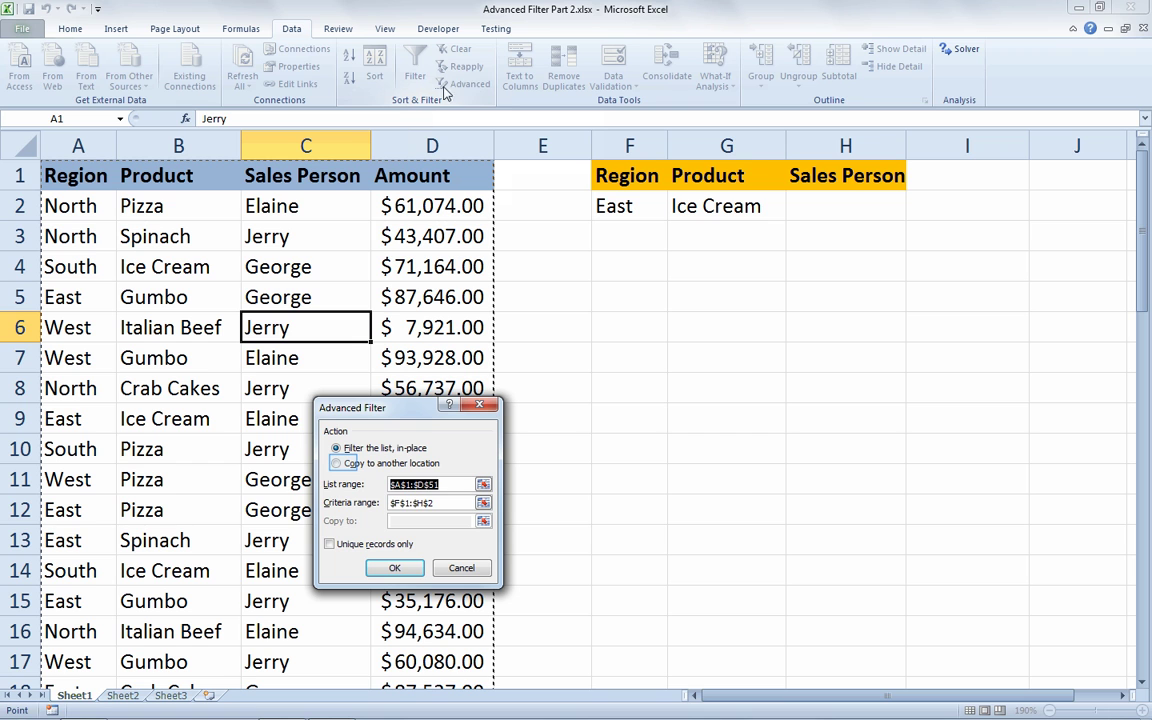
pyautogui.click(346, 465)
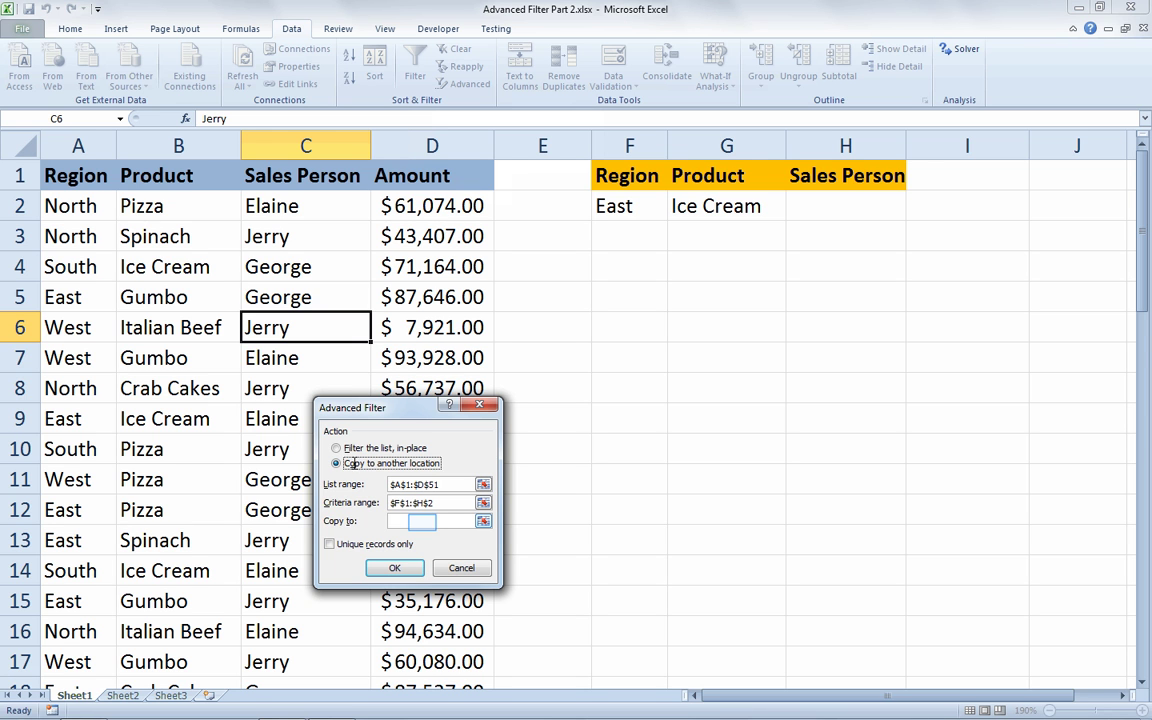
pyautogui.click(423, 522)
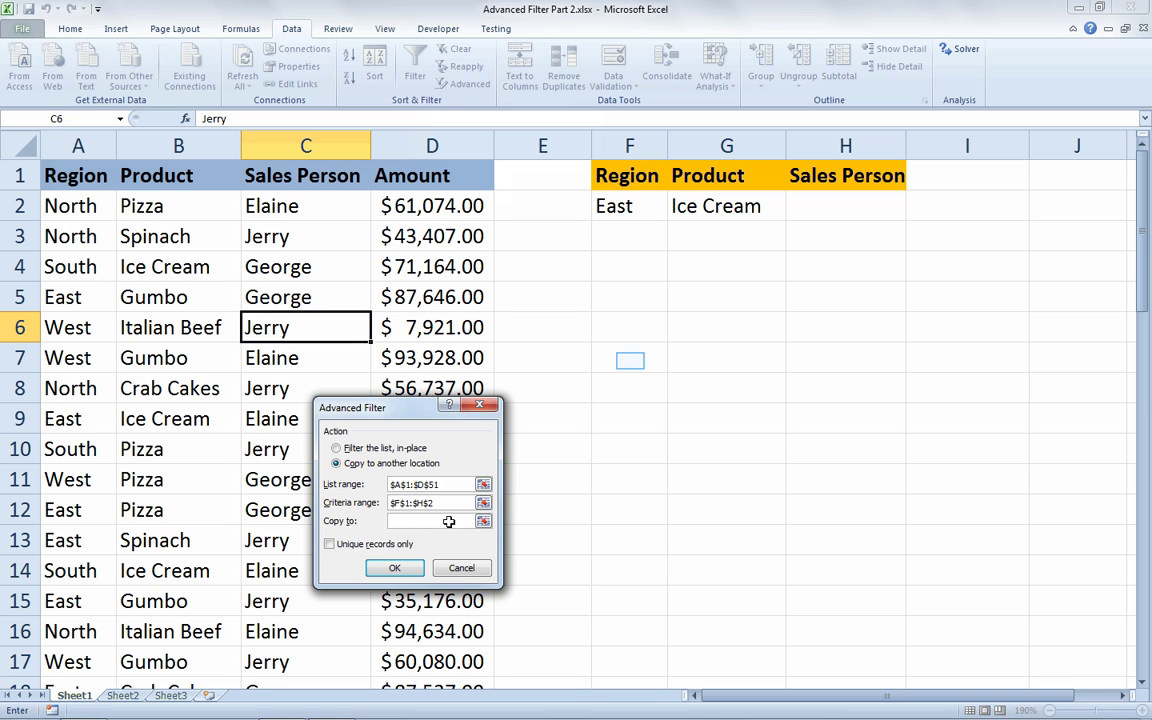
pyautogui.click(630, 361)
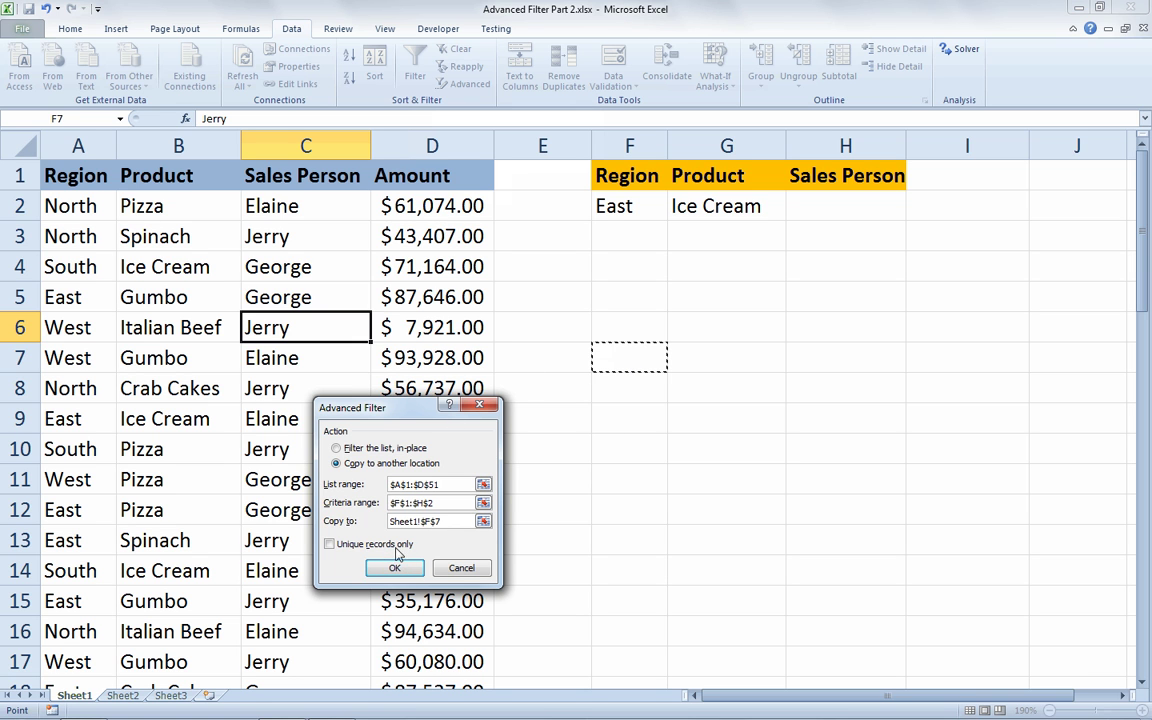
pyautogui.click(394, 568)
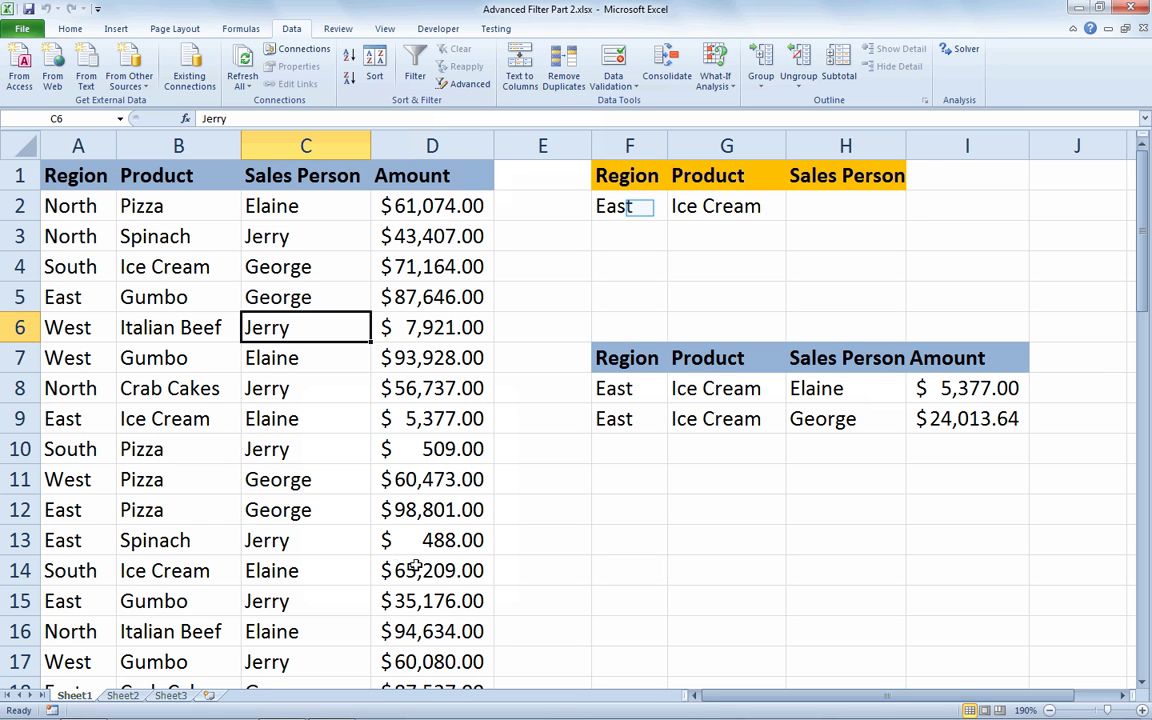
# Change the criteria row to Region West, clear the Product criterion, and enter a first name under Sales Person in H2.
pyautogui.click(640, 207)
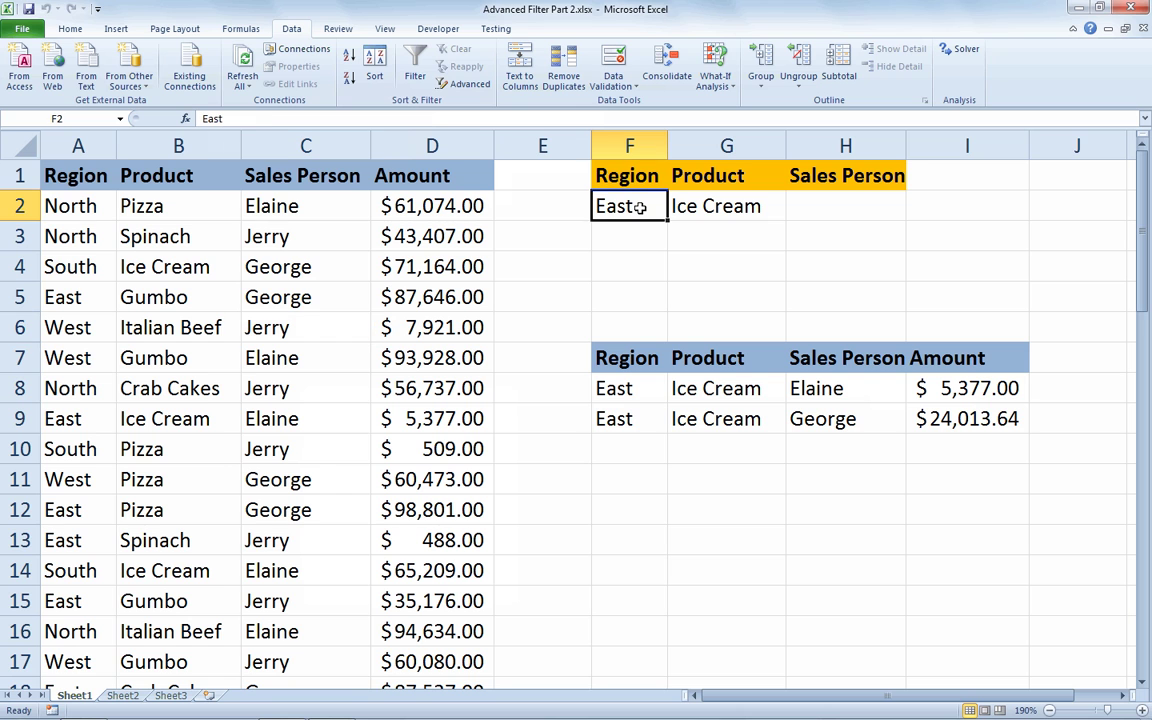
pyautogui.write('West')
pyautogui.press('Tab')
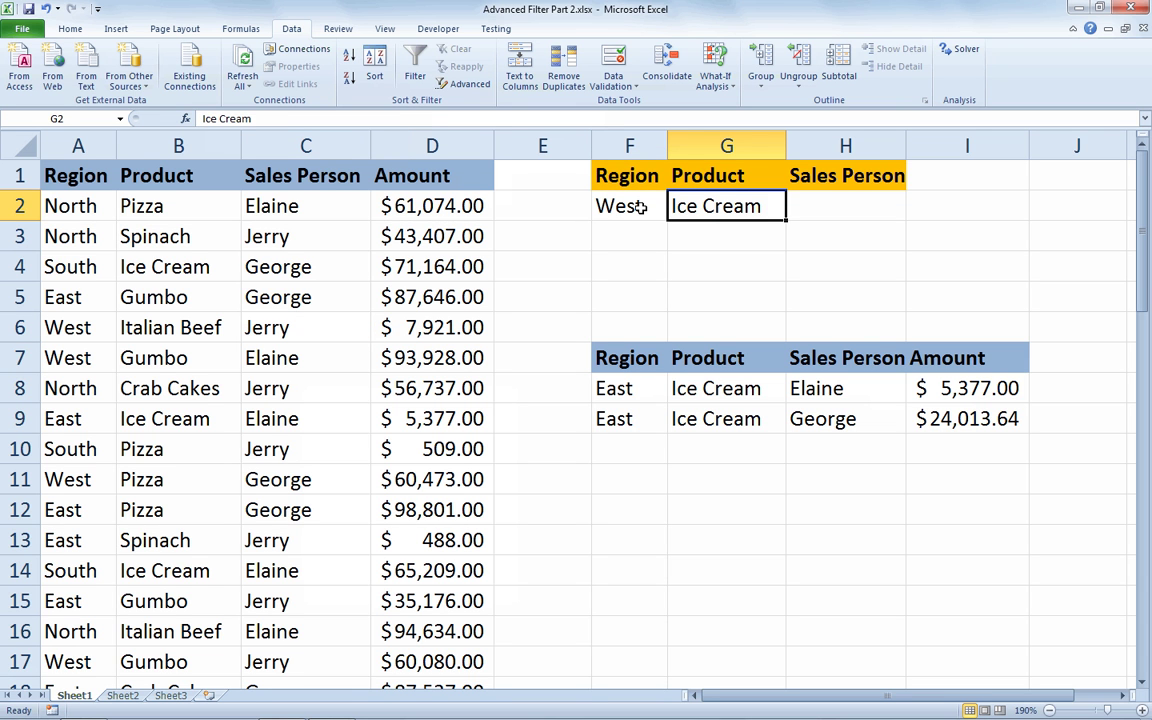
pyautogui.press('Delete')
pyautogui.press('Tab')
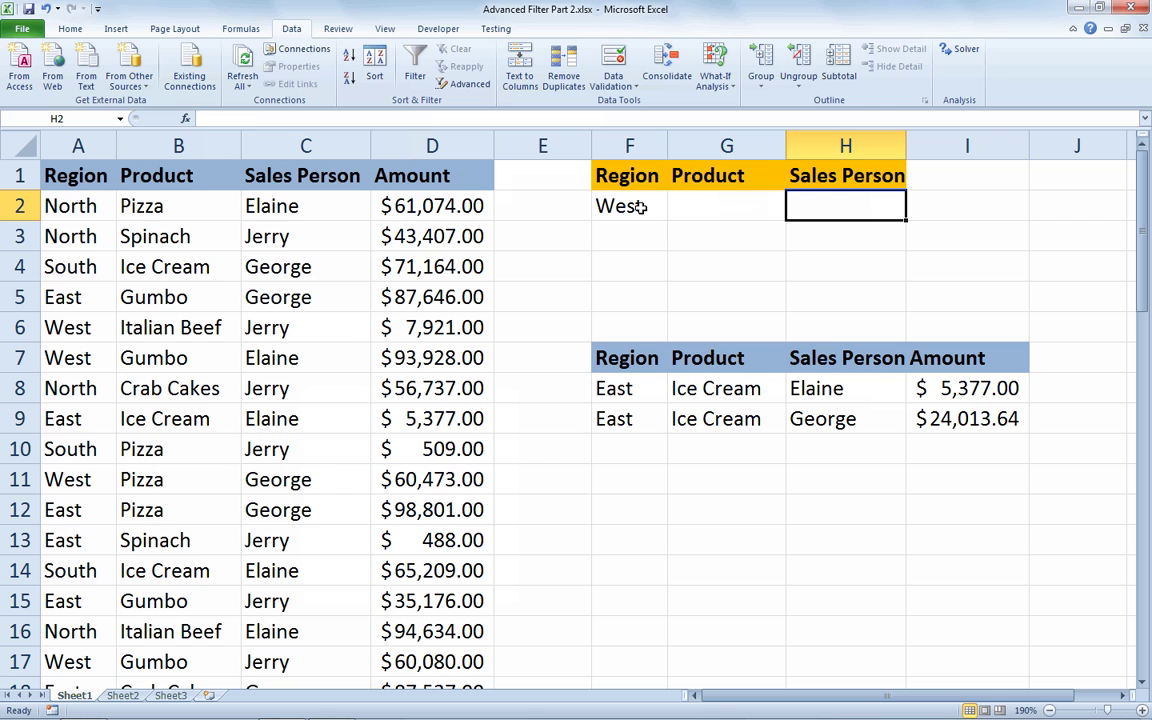
pyautogui.write('Jerry')
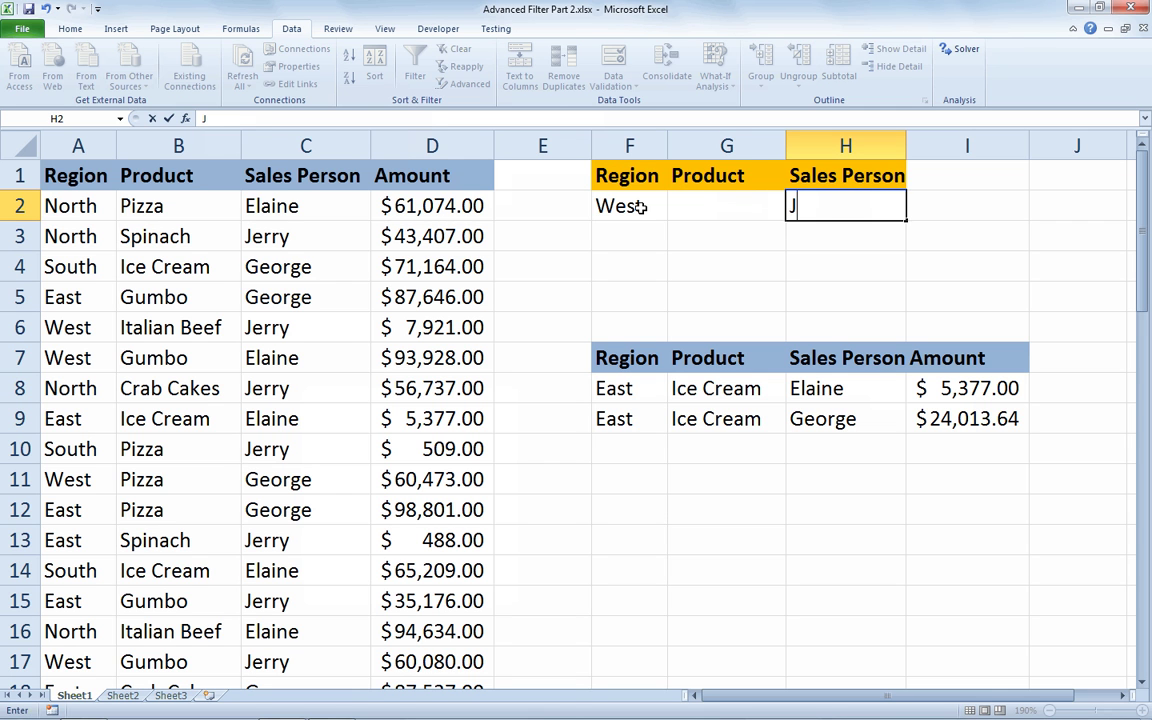
pyautogui.press('Return')
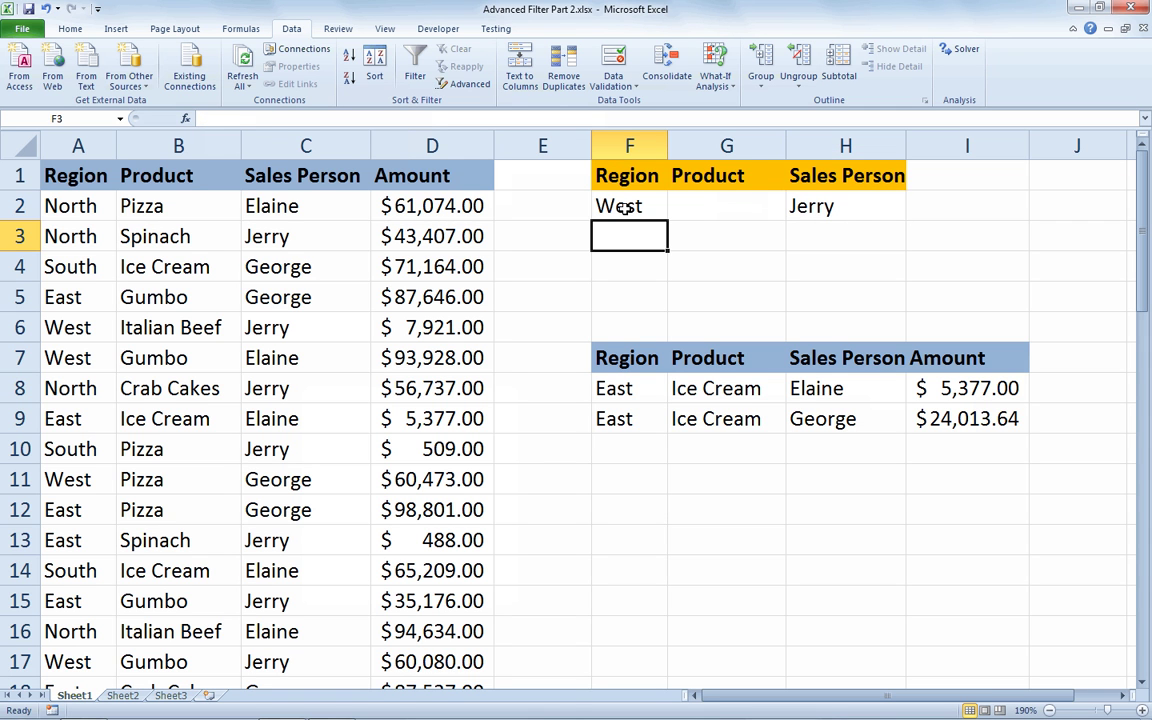
pyautogui.click(624, 207)
pyautogui.click(822, 210)
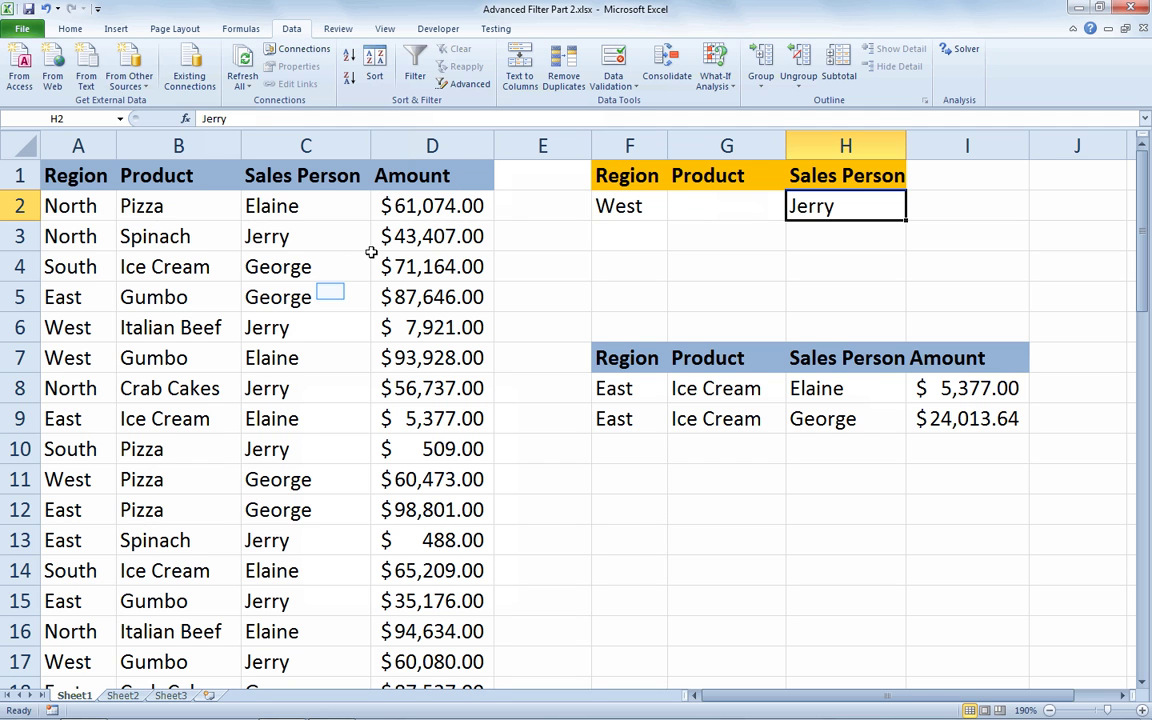
# Rerun the Advanced Filter on the sales list with the updated criteria, copying the results to F7:I7.
pyautogui.click(330, 291)
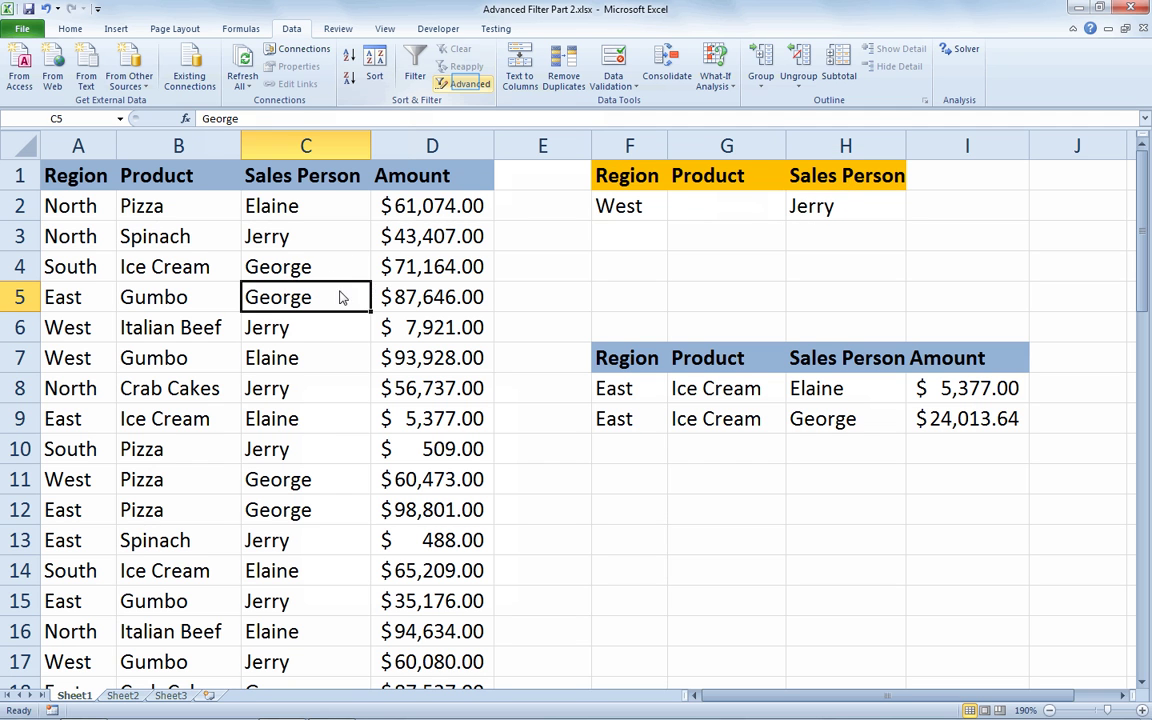
pyautogui.click(466, 85)
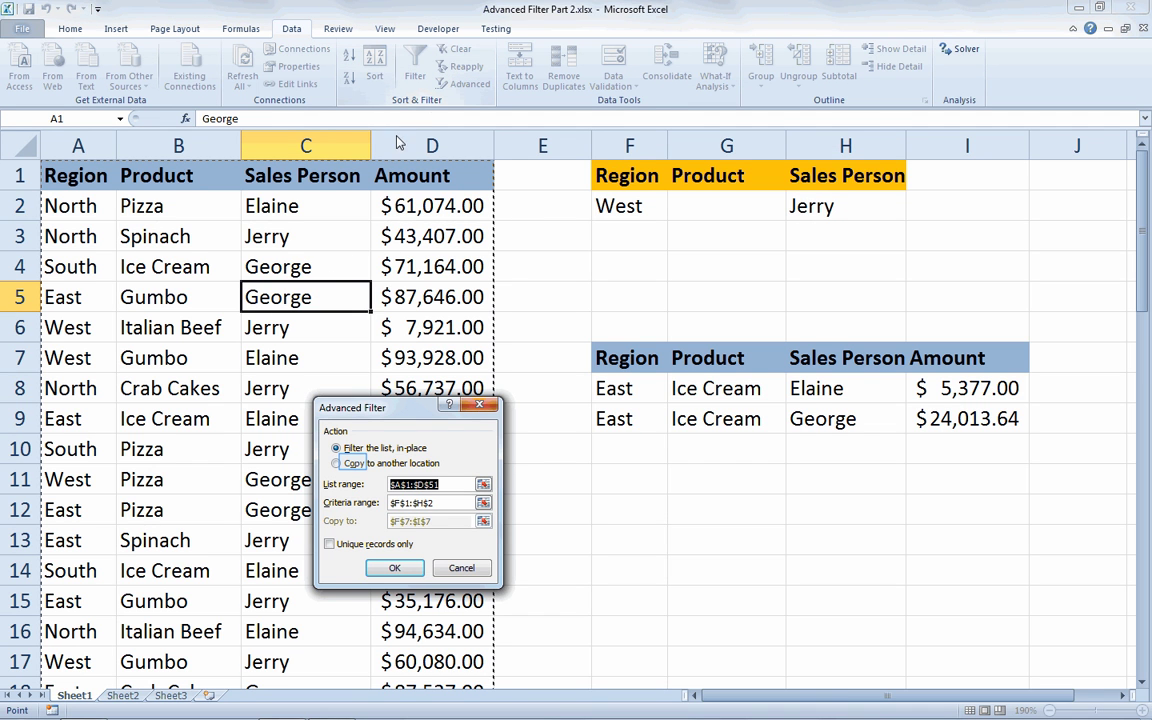
pyautogui.click(354, 465)
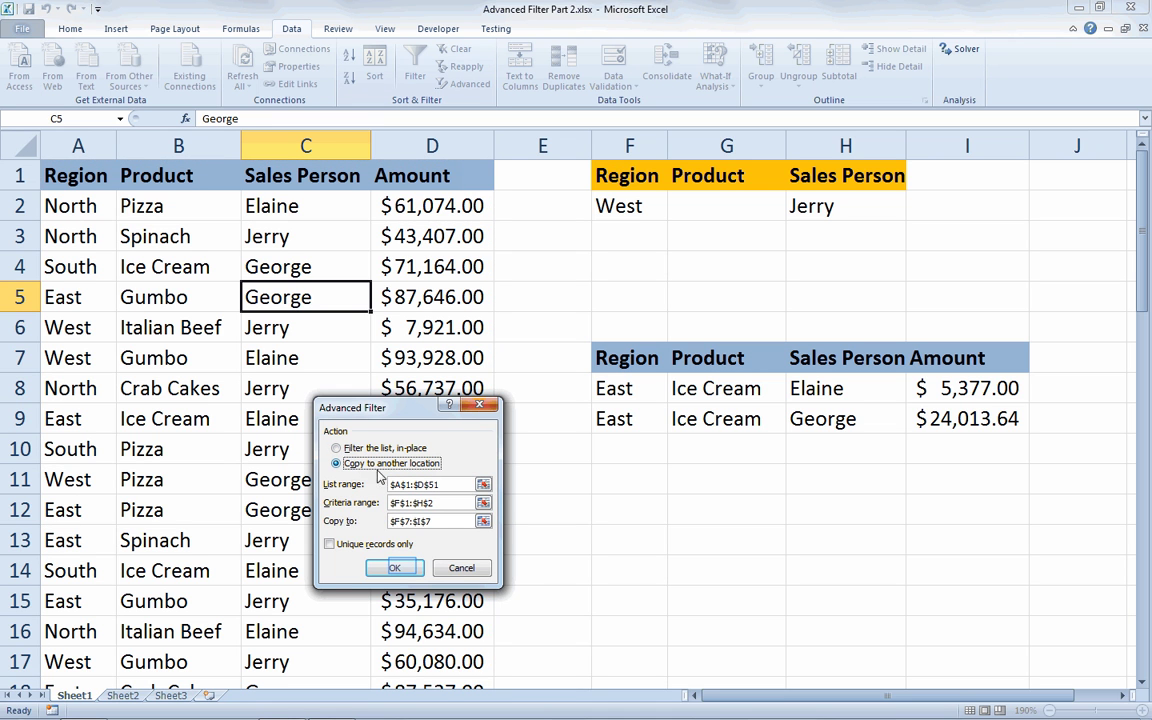
pyautogui.click(397, 568)
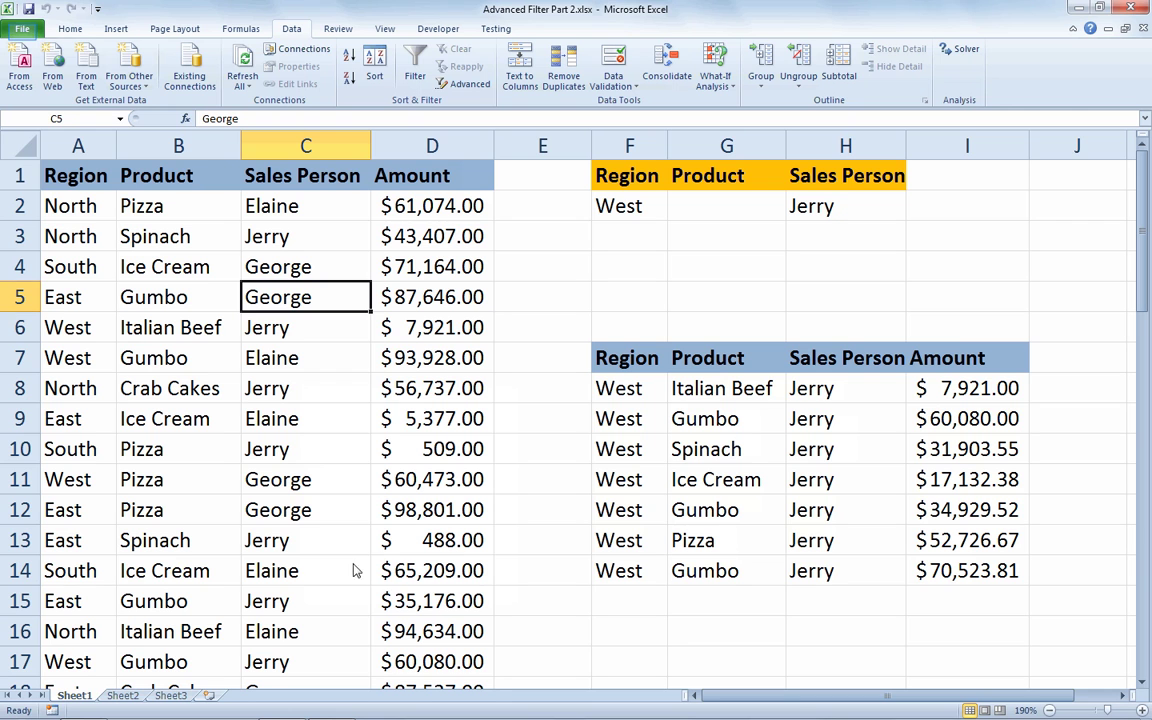
# Save the workbook as an Excel Macro-Enabled Workbook named Advanced Filter Part 2.xlsm.
pyautogui.click(22, 30)
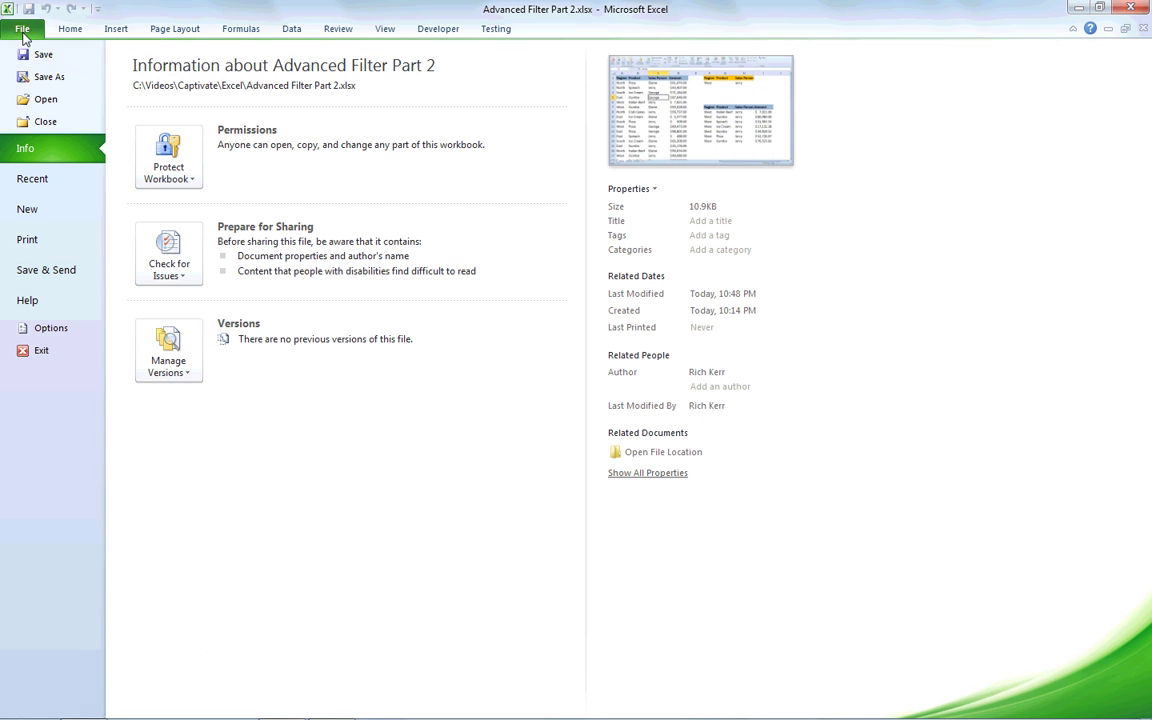
pyautogui.click(42, 75)
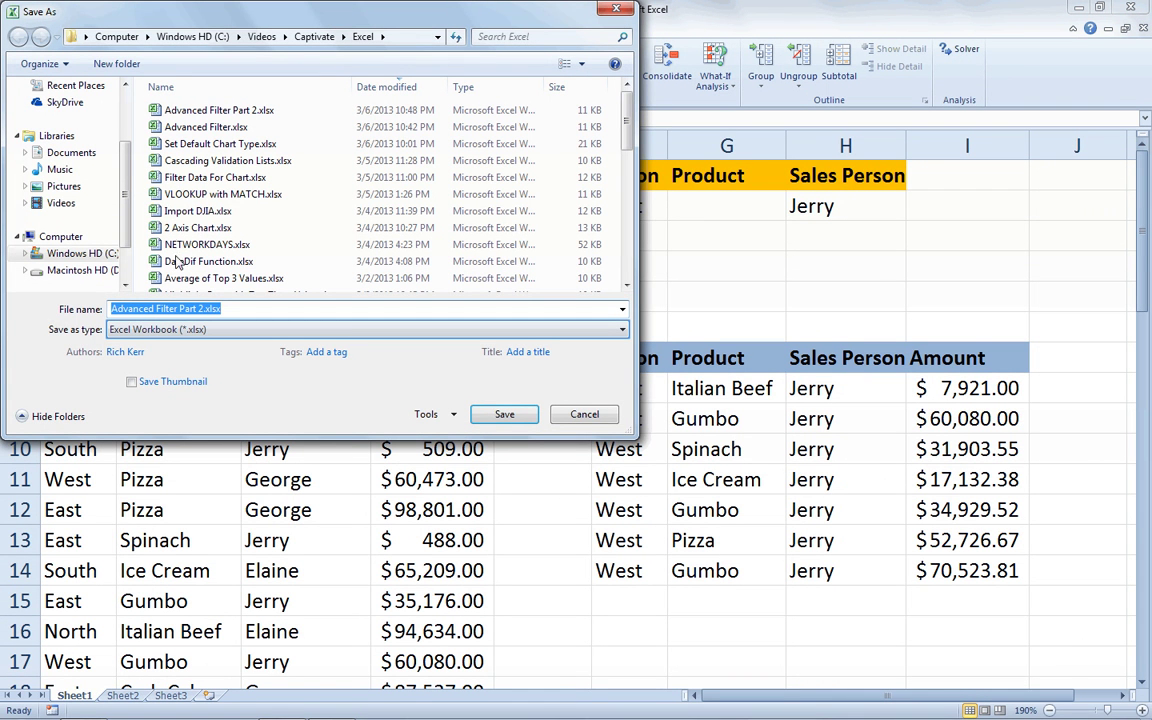
pyautogui.click(182, 331)
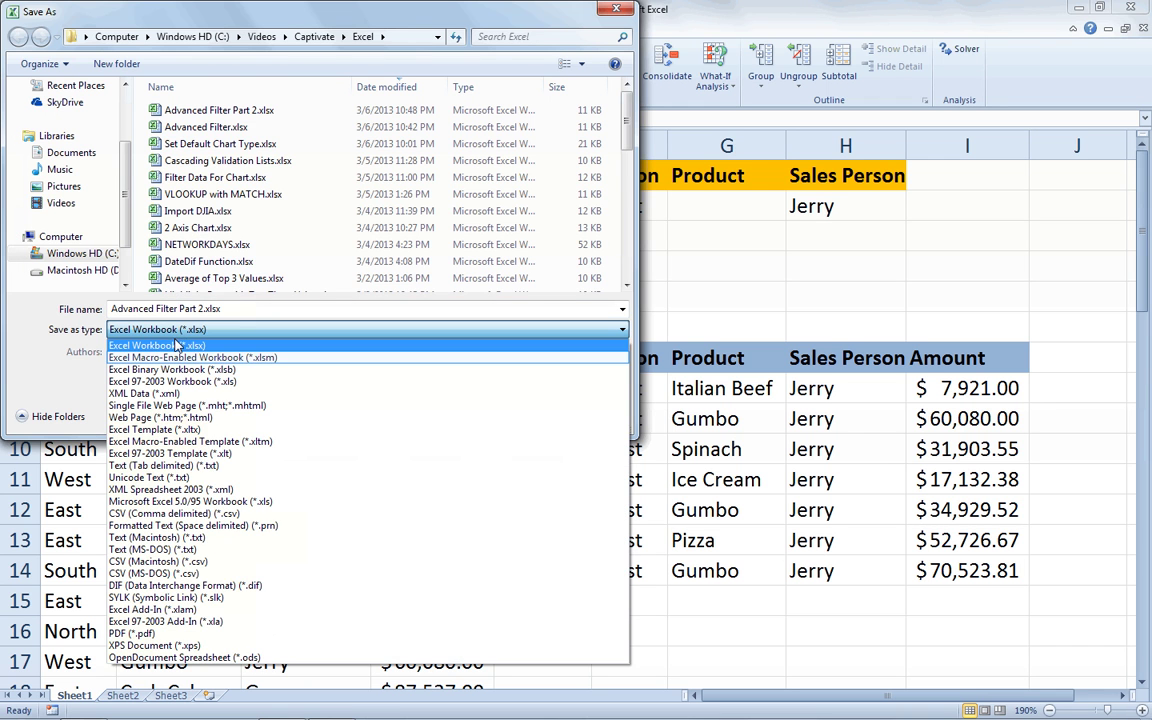
pyautogui.click(180, 357)
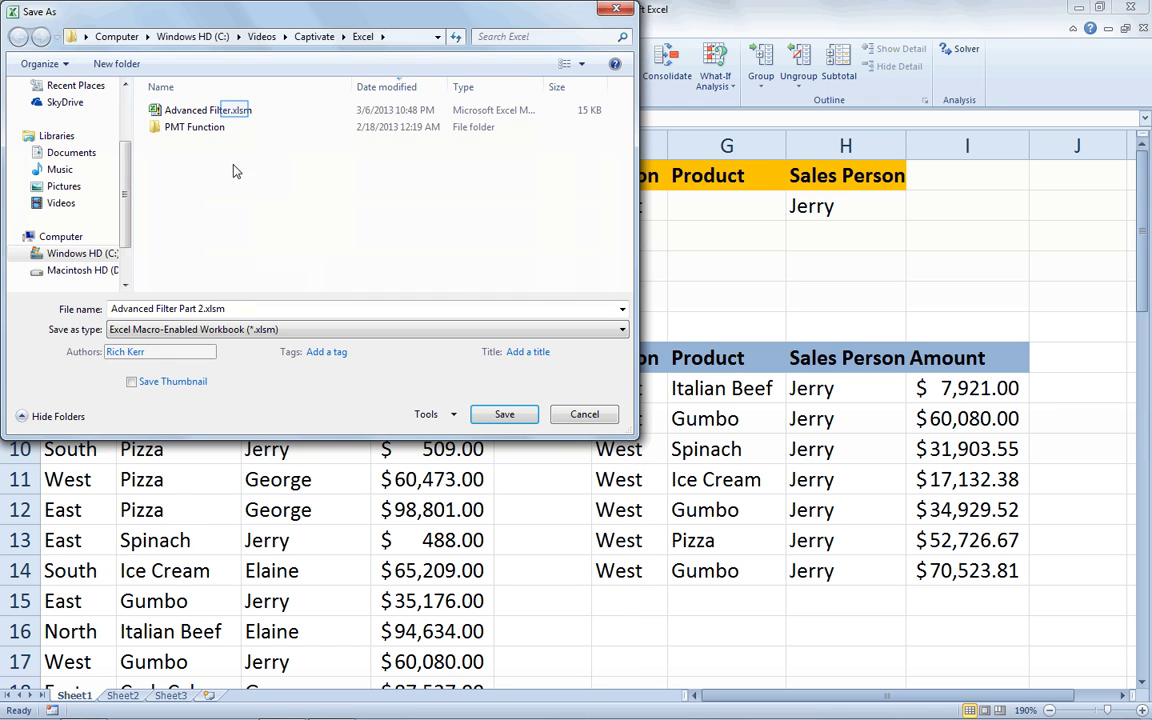
pyautogui.click(237, 115)
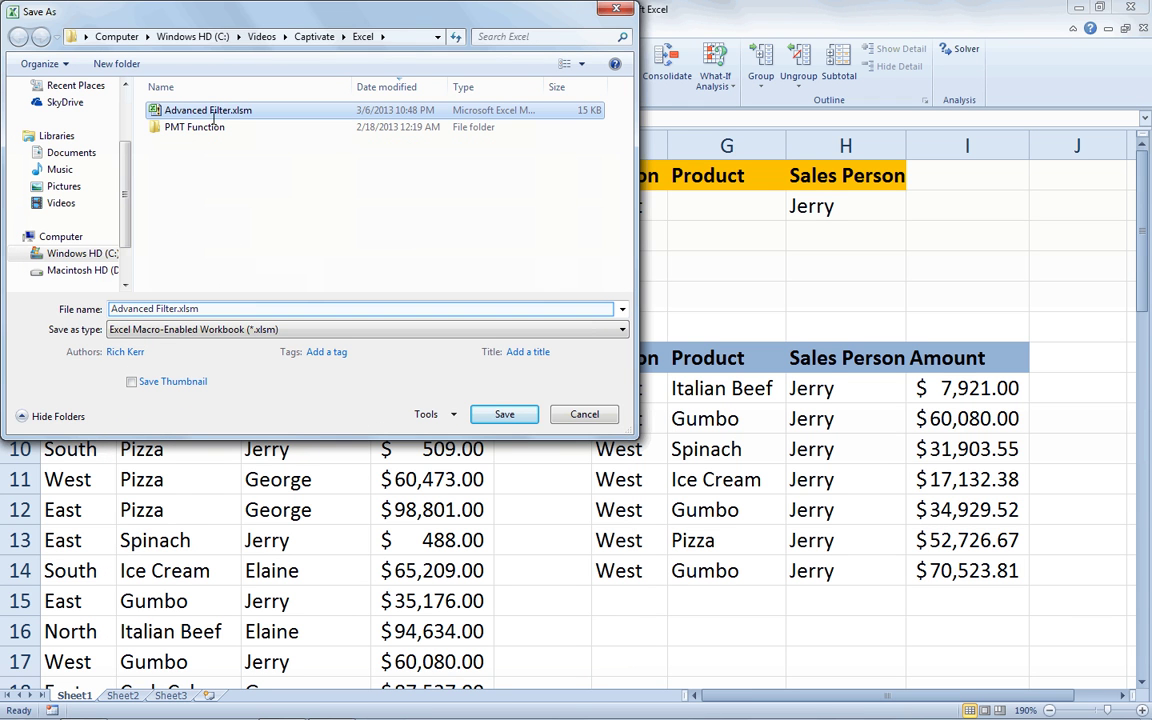
pyautogui.click(177, 309)
pyautogui.click(177, 309)
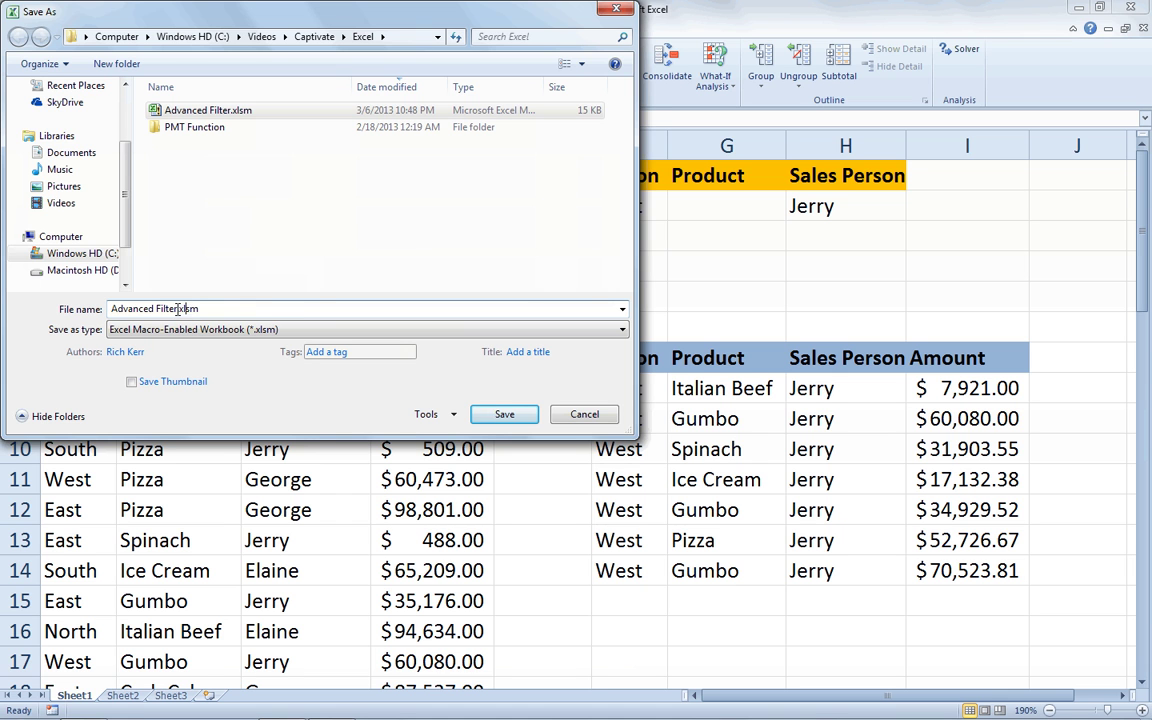
pyautogui.write('Part 2')
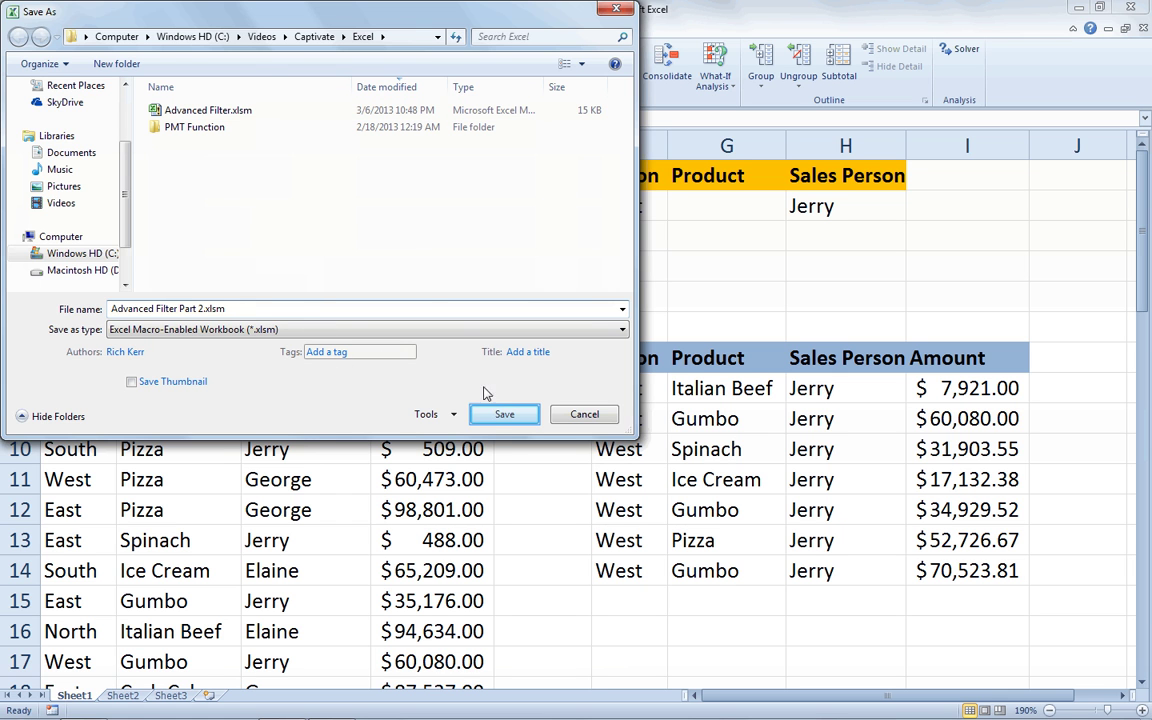
pyautogui.click(500, 416)
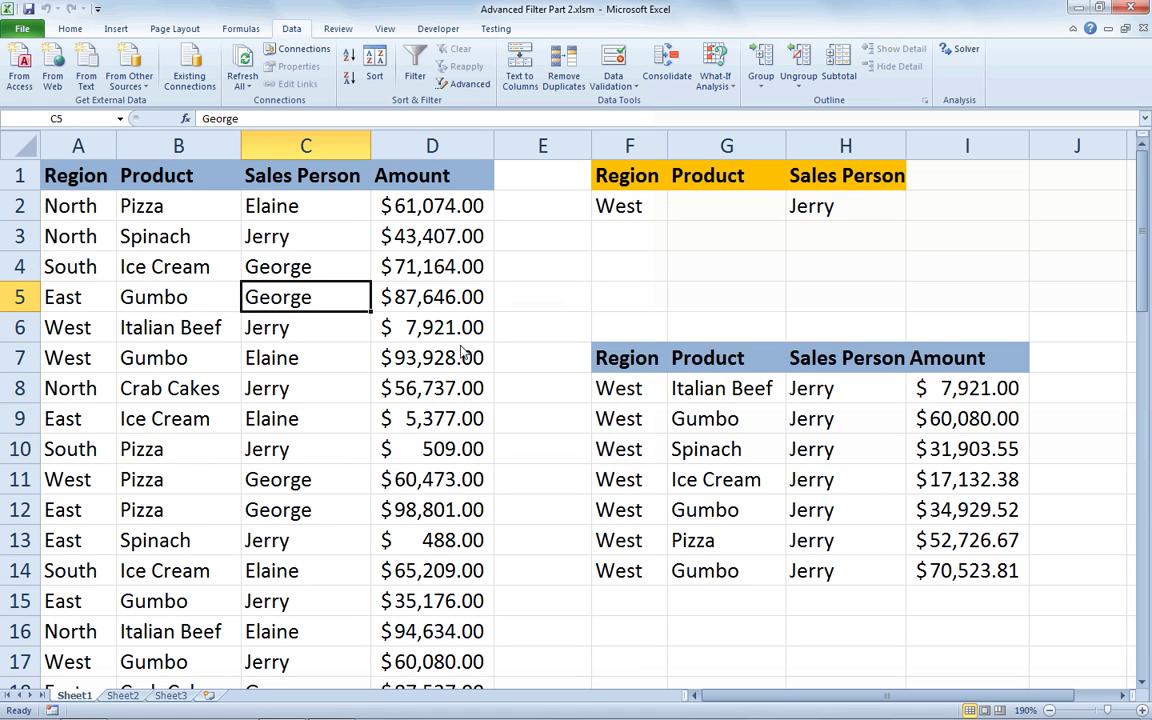
# Check in the ribbon customization options that the Developer tab is enabled, and display its commands.
pyautogui.click(440, 29)
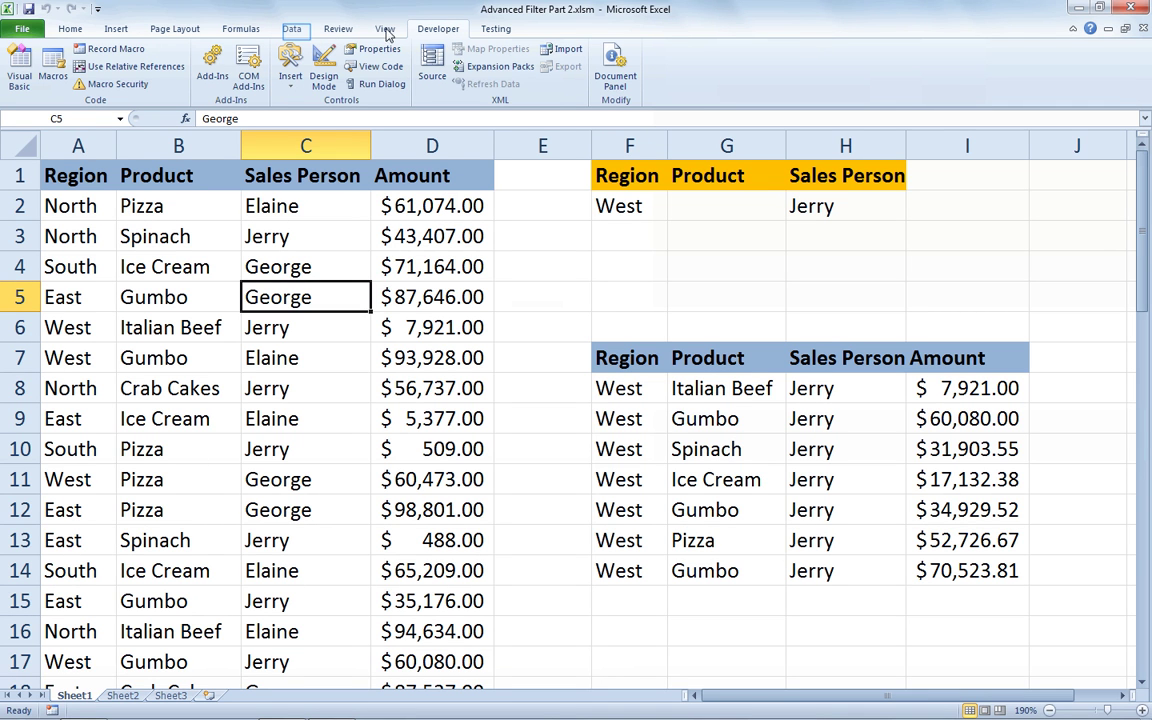
pyautogui.click(292, 30)
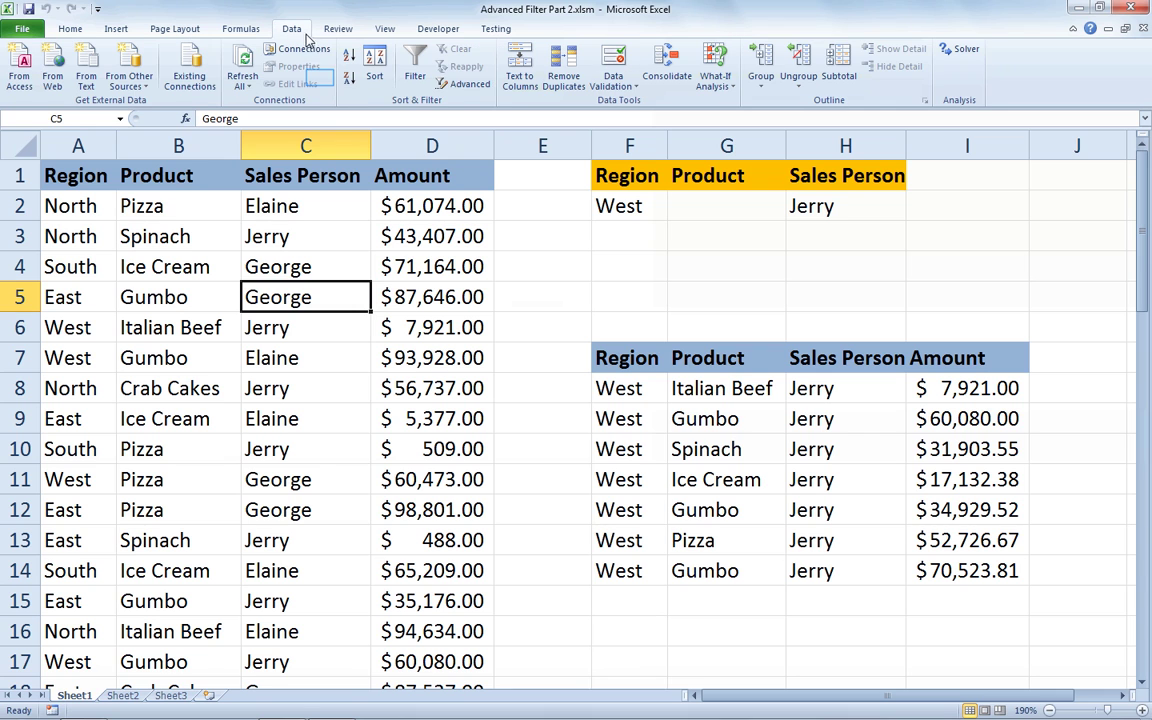
pyautogui.rightClick(322, 84)
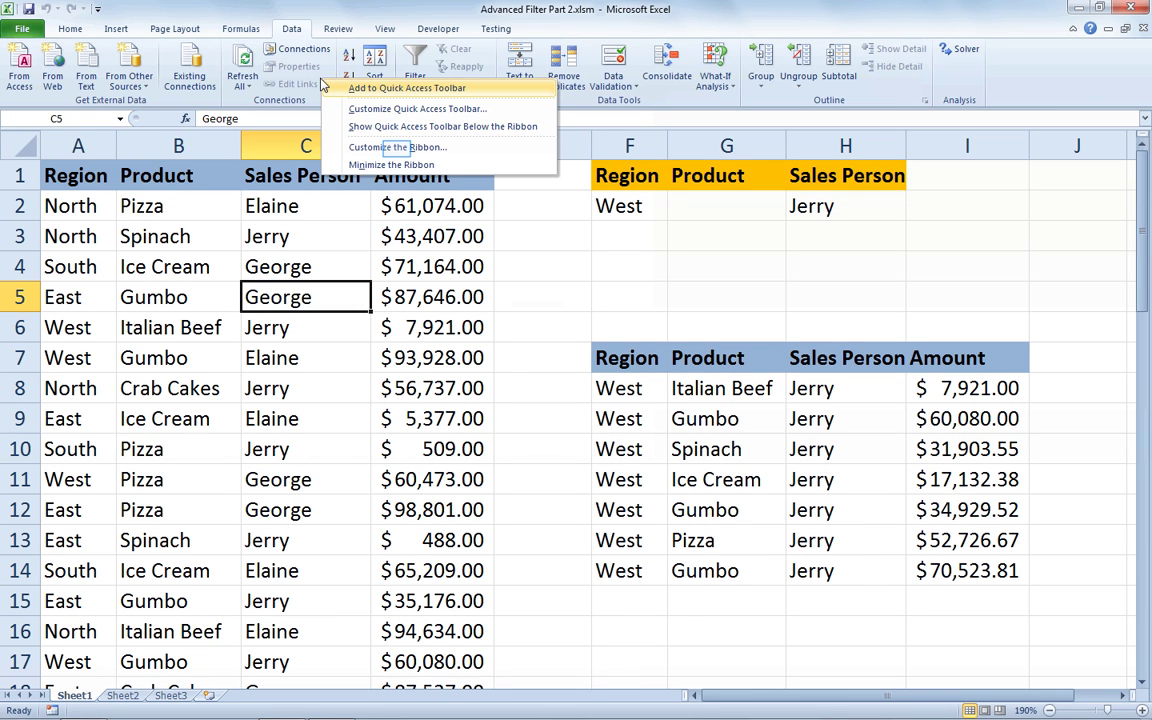
pyautogui.click(398, 148)
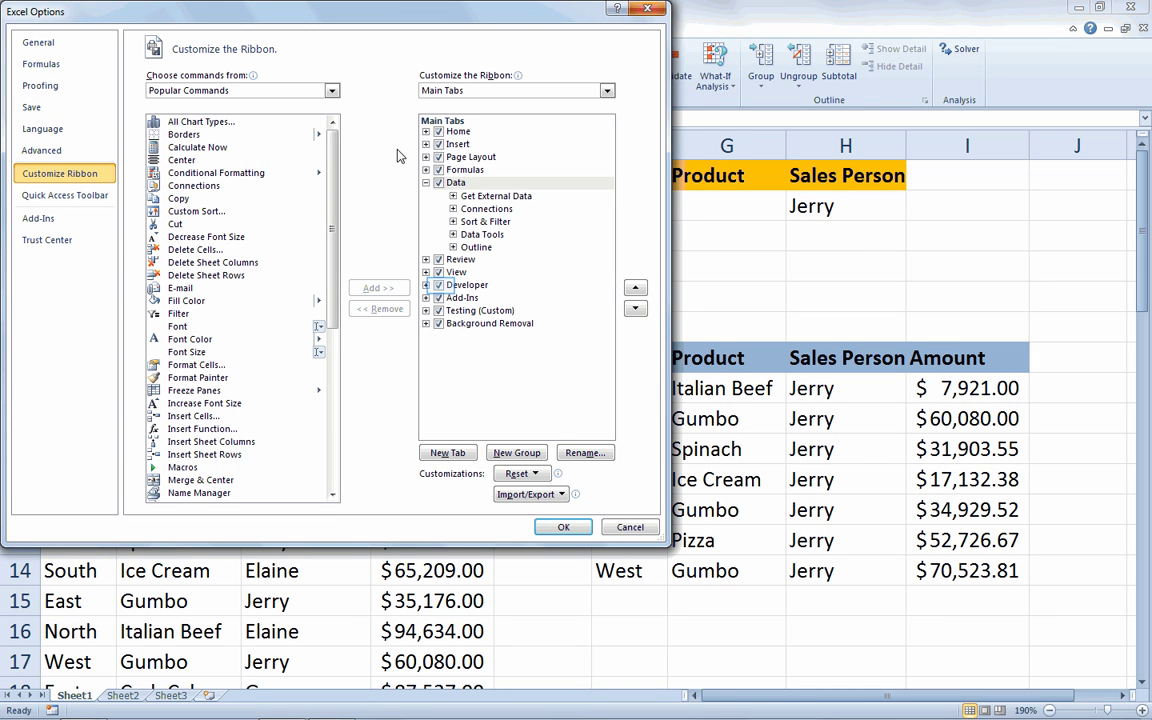
pyautogui.click(439, 286)
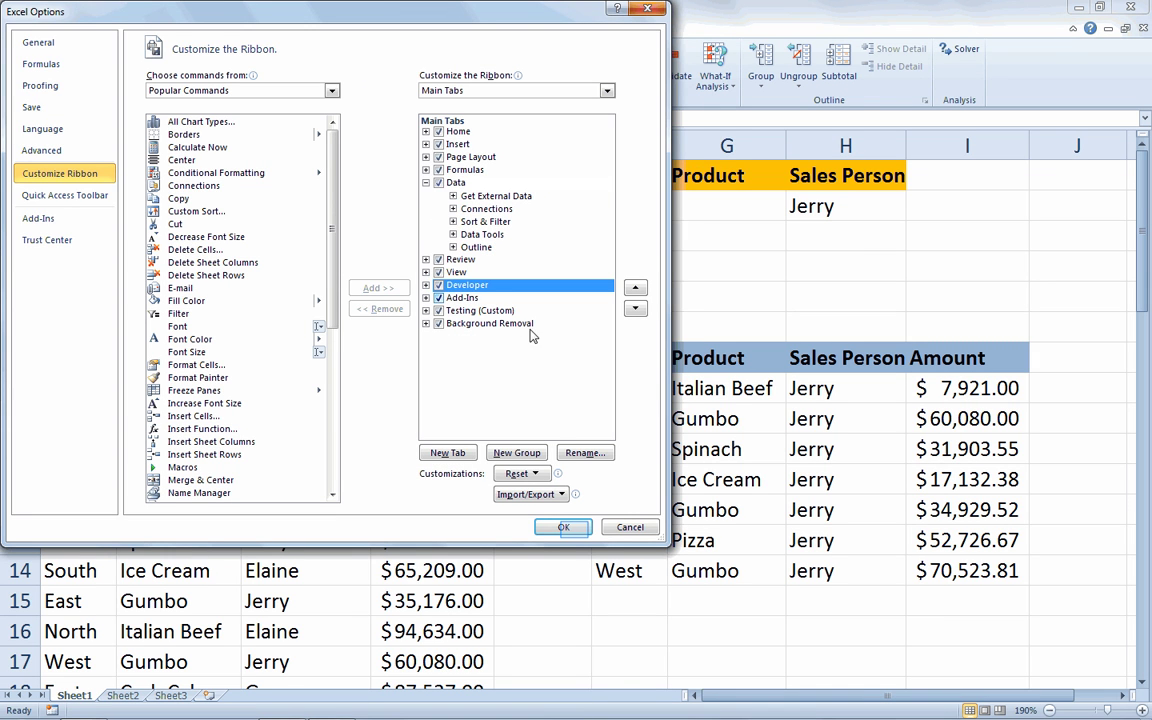
pyautogui.click(565, 528)
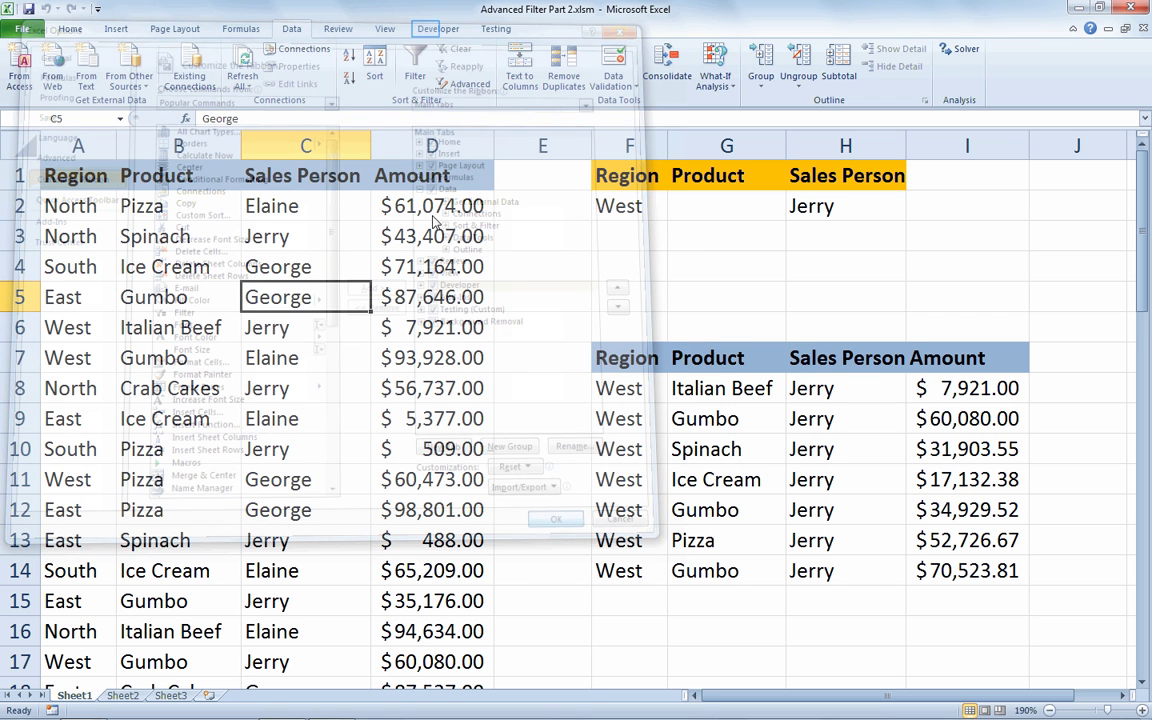
pyautogui.click(425, 29)
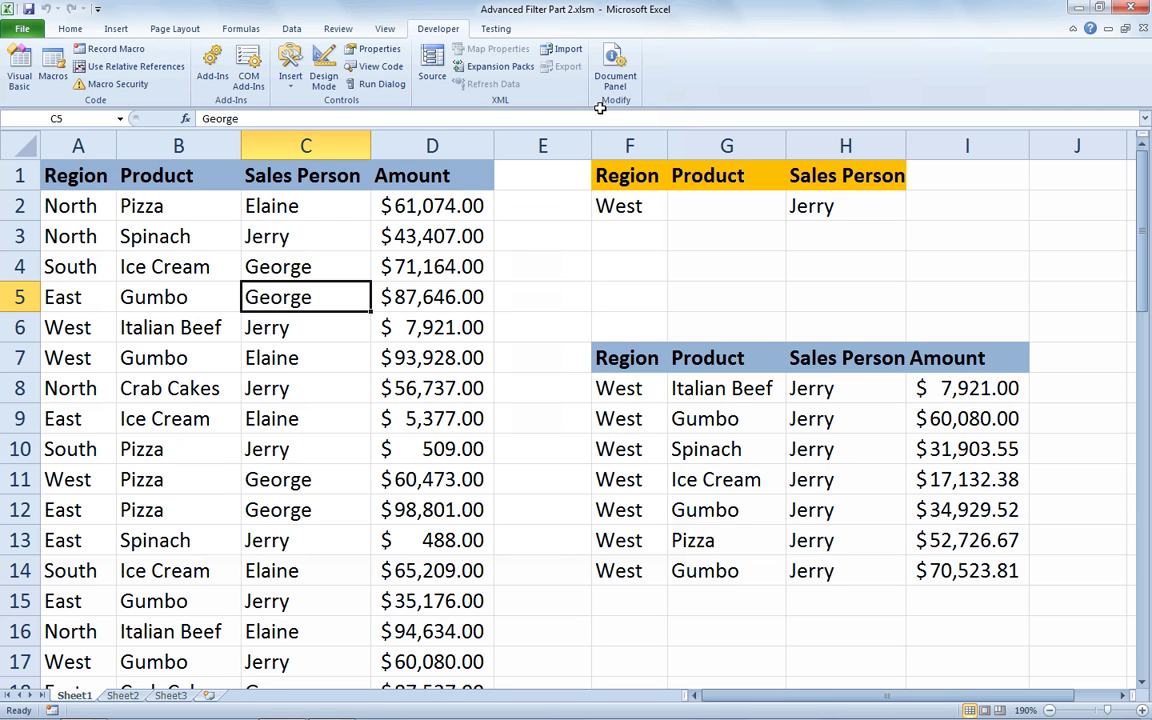
# Clear the Region criterion in F2 and set the Product criterion in G2 to Ice Cream.
pyautogui.click(623, 206)
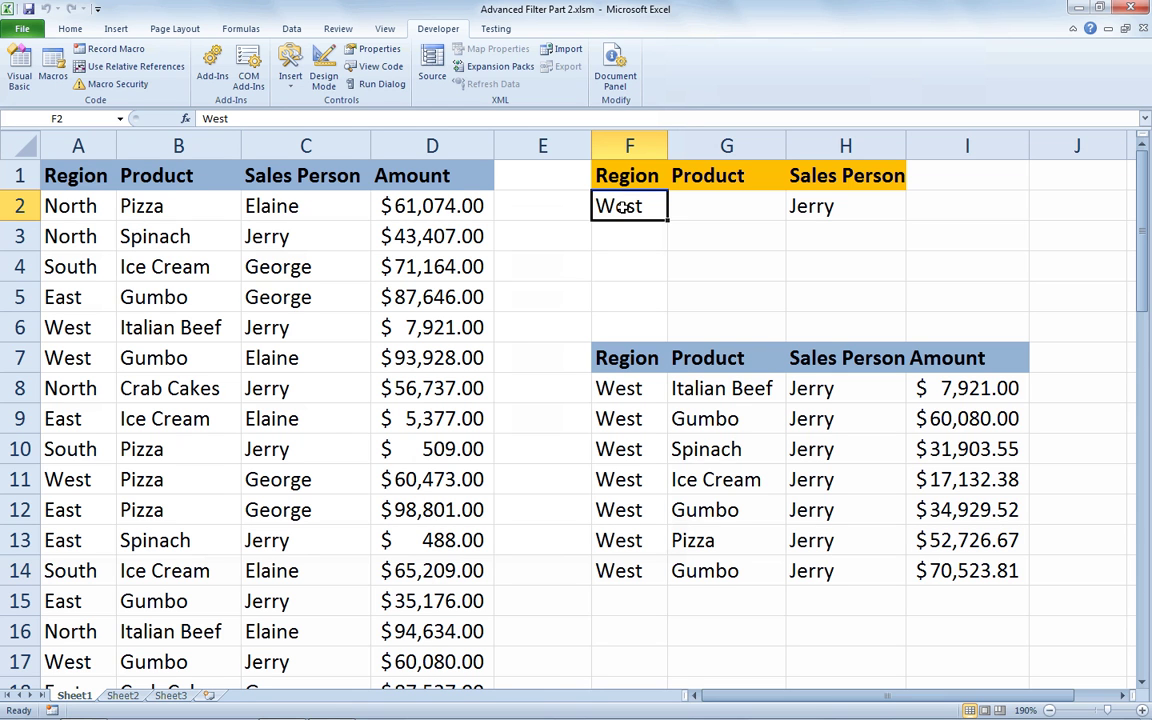
pyautogui.press('Delete')
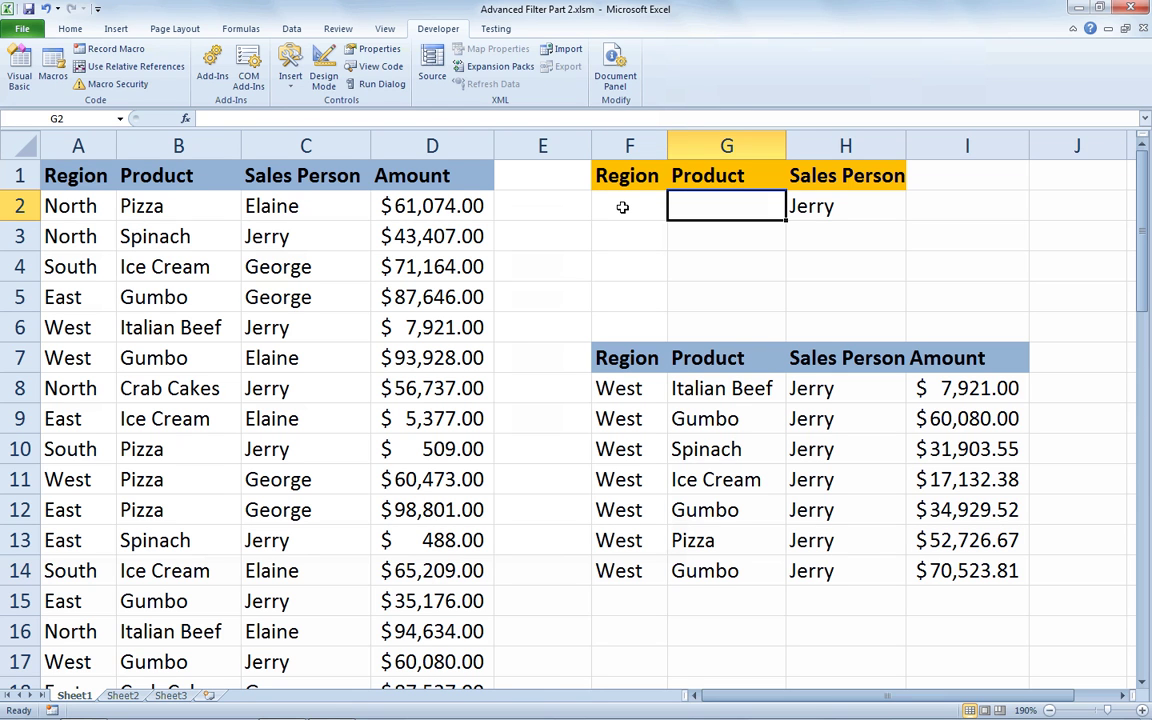
pyautogui.write('Ice')
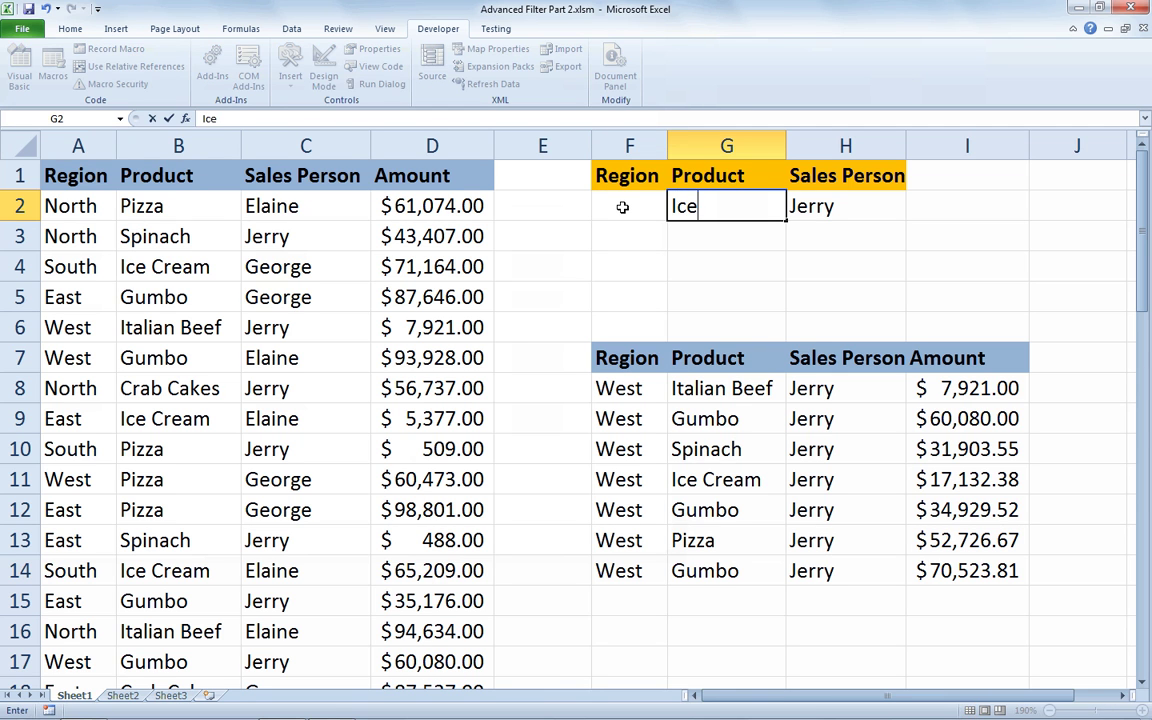
pyautogui.write(' Cream')
pyautogui.press('Tab')
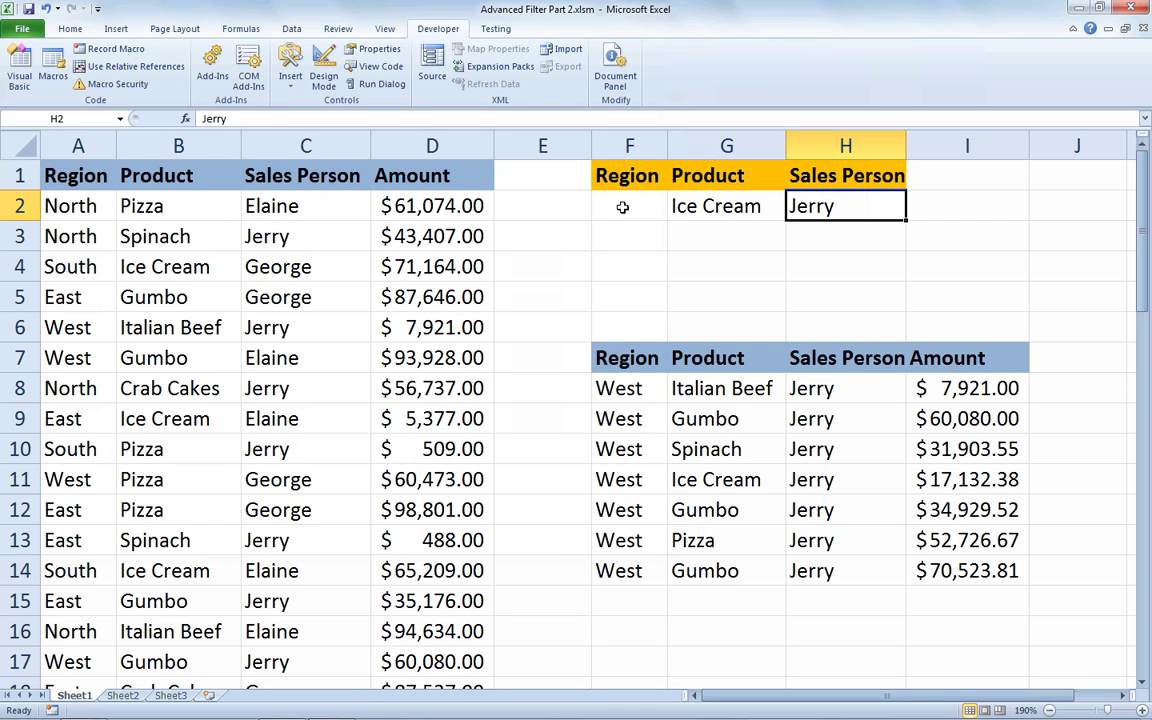
# Set the Sales Person criterion in H2 to the sales person listed in C2.
pyautogui.write('Elaine')
pyautogui.press('Return')
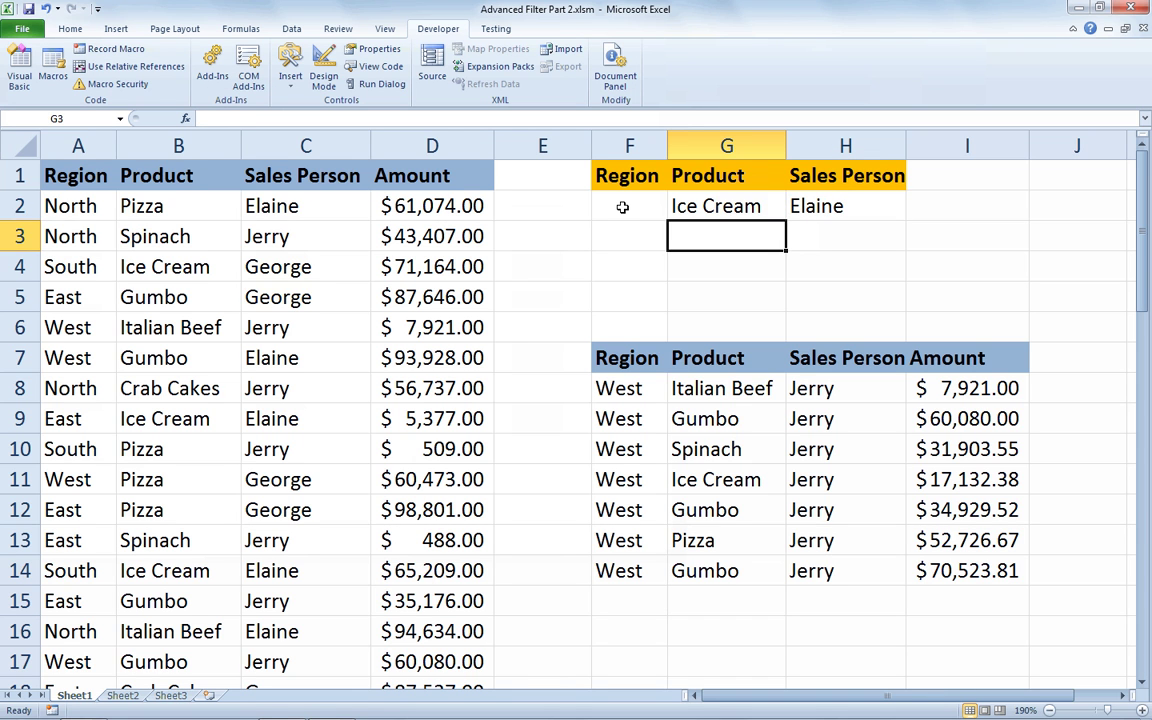
pyautogui.press('Up')
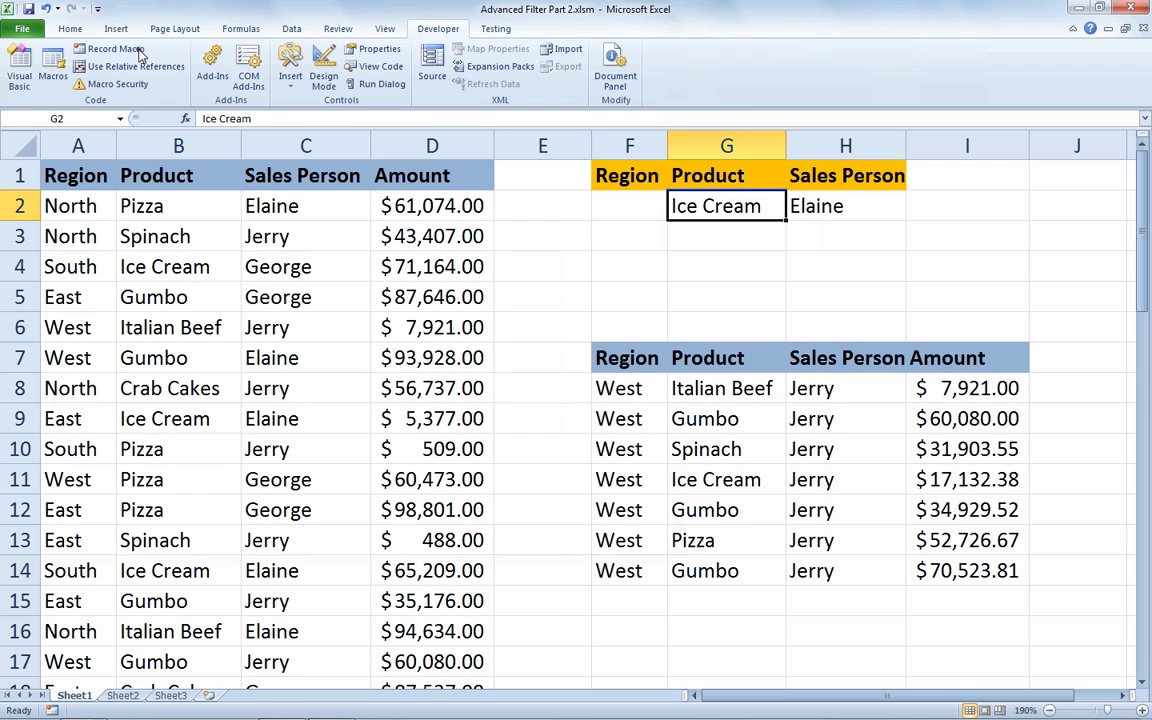
# Start recording a macro named RefreshFilterResults, stored in This Workbook.
pyautogui.click(138, 48)
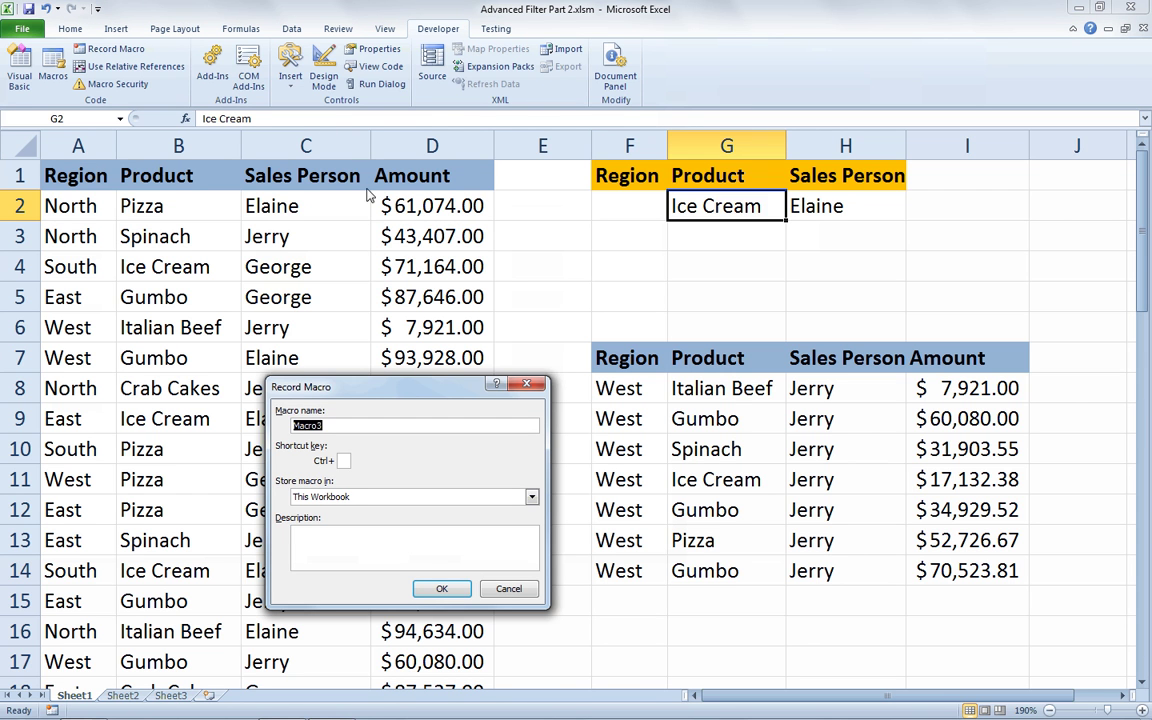
pyautogui.moveTo(403, 388); pyautogui.dragTo(322, 218)
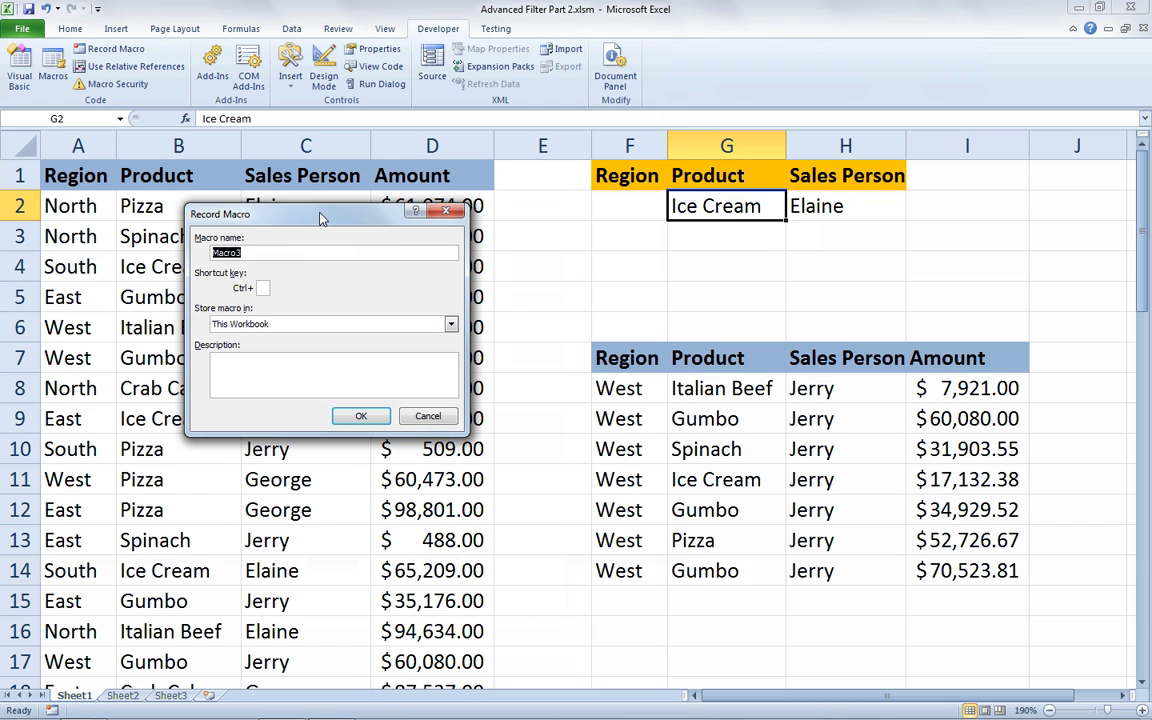
pyautogui.write('RefreshFilt')
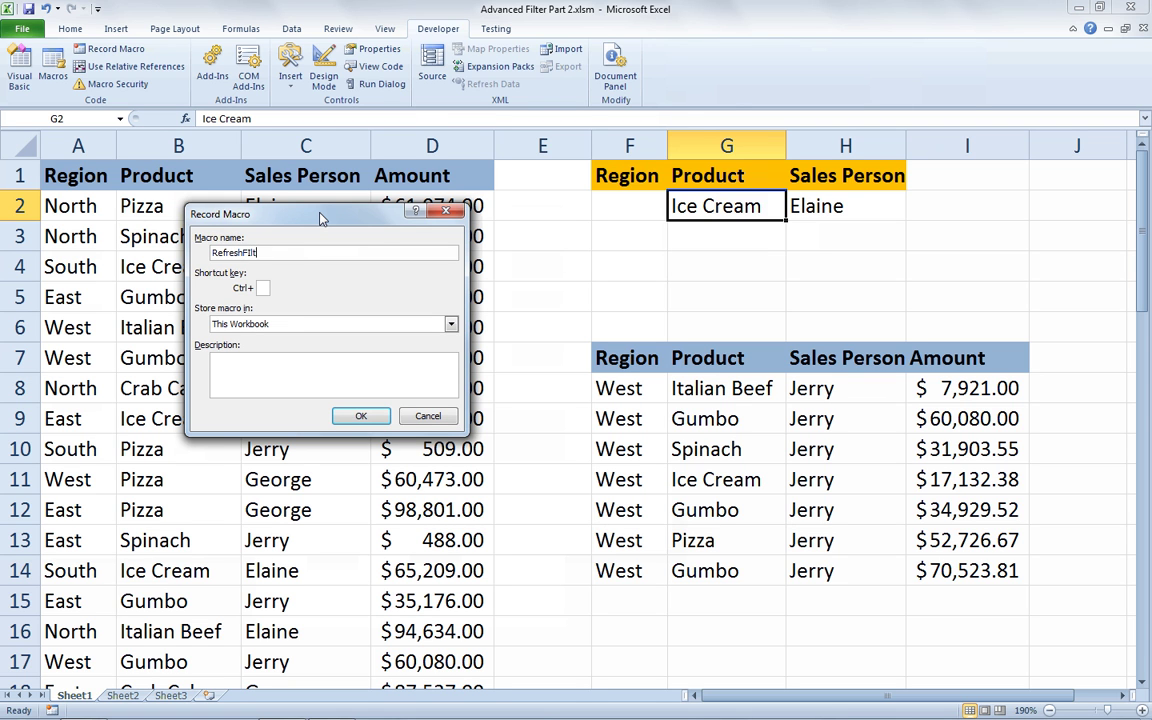
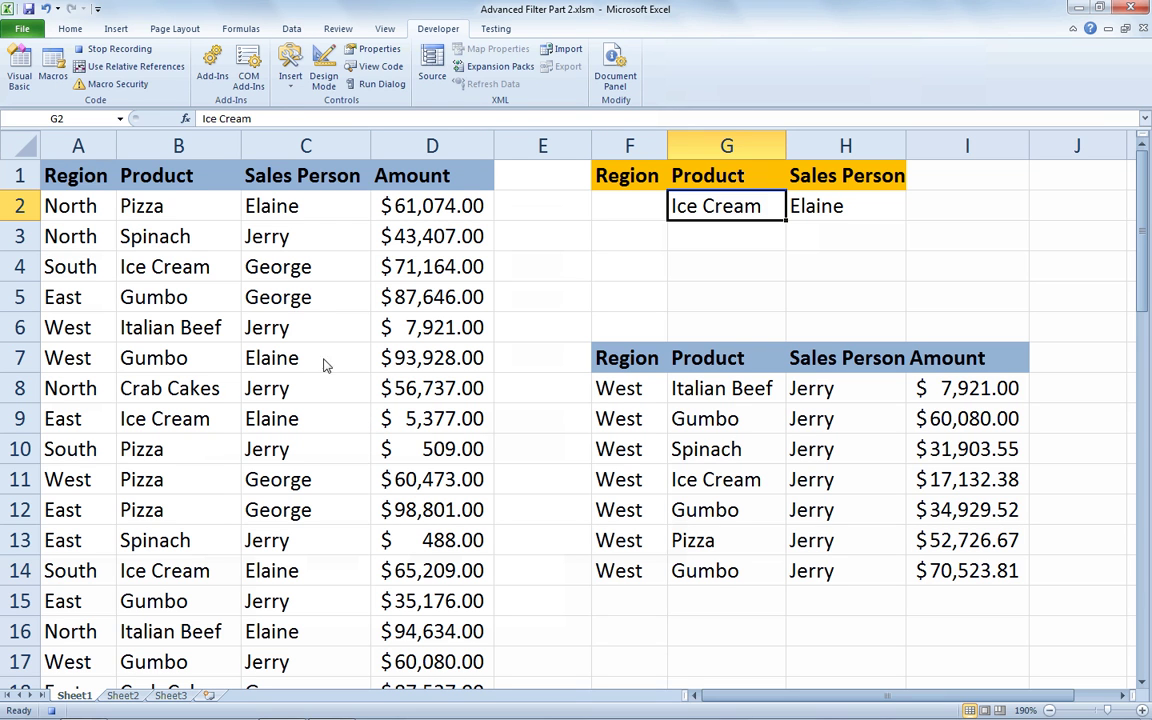
# Run the Advanced Filter on A1:D51 with criteria range F1:H2, copying the results to F7:I7.
pyautogui.click(293, 30)
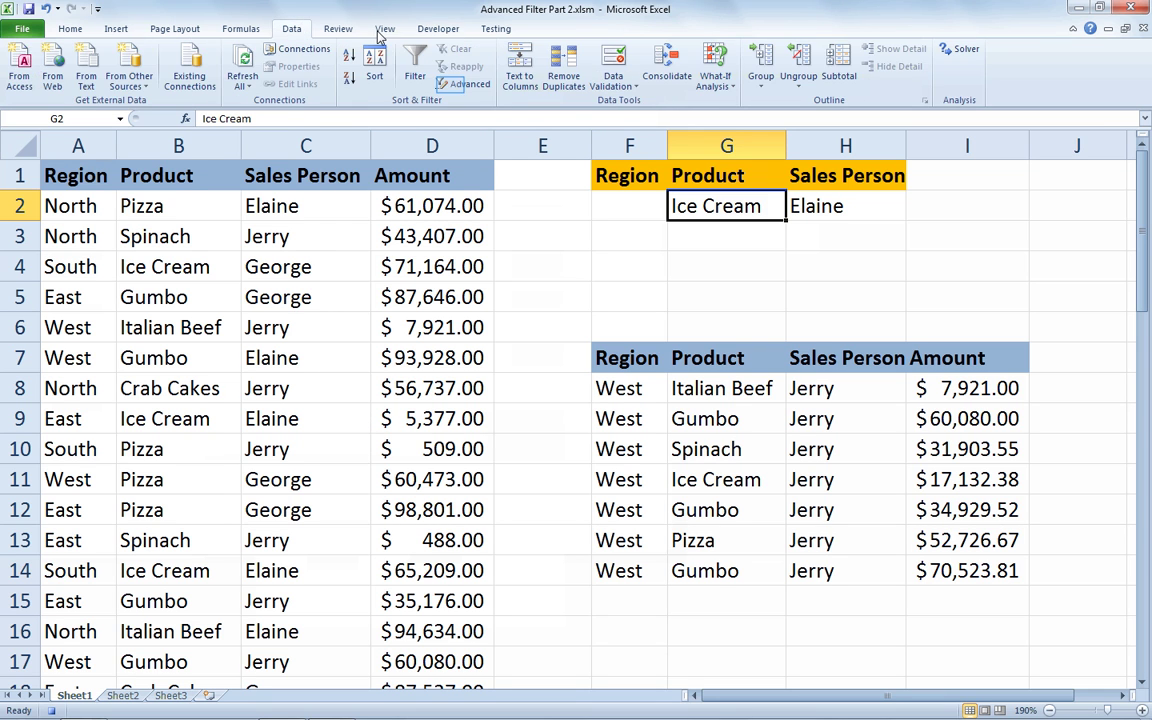
pyautogui.click(452, 84)
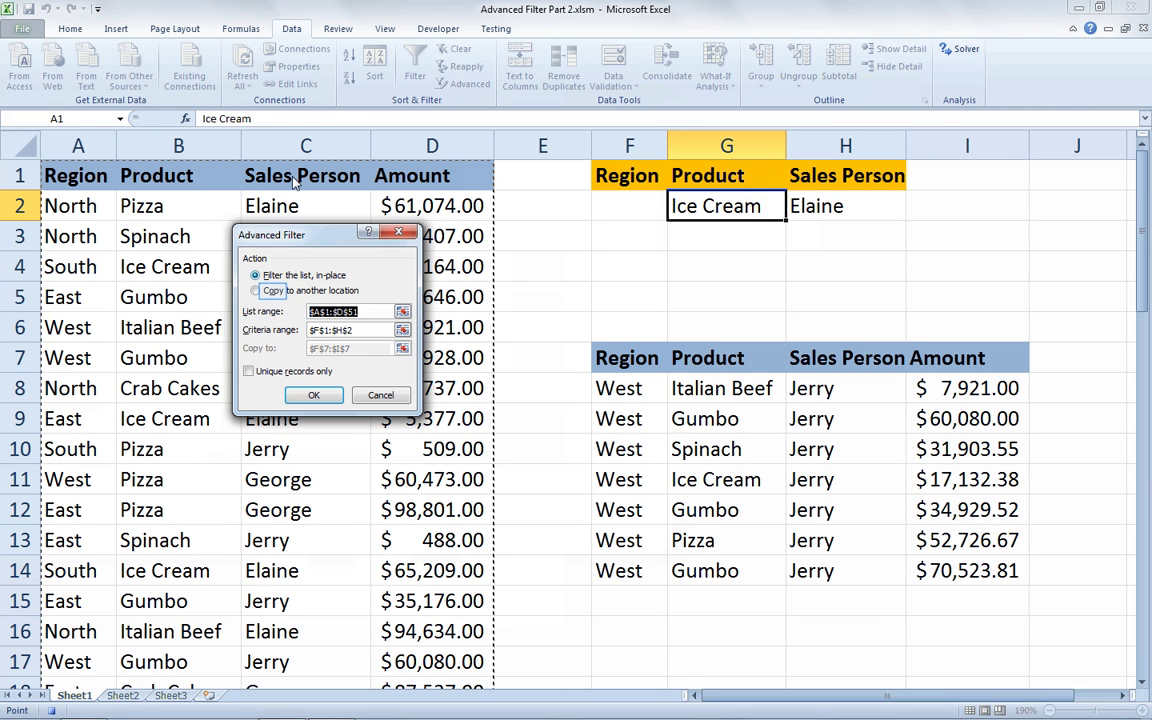
pyautogui.click(273, 291)
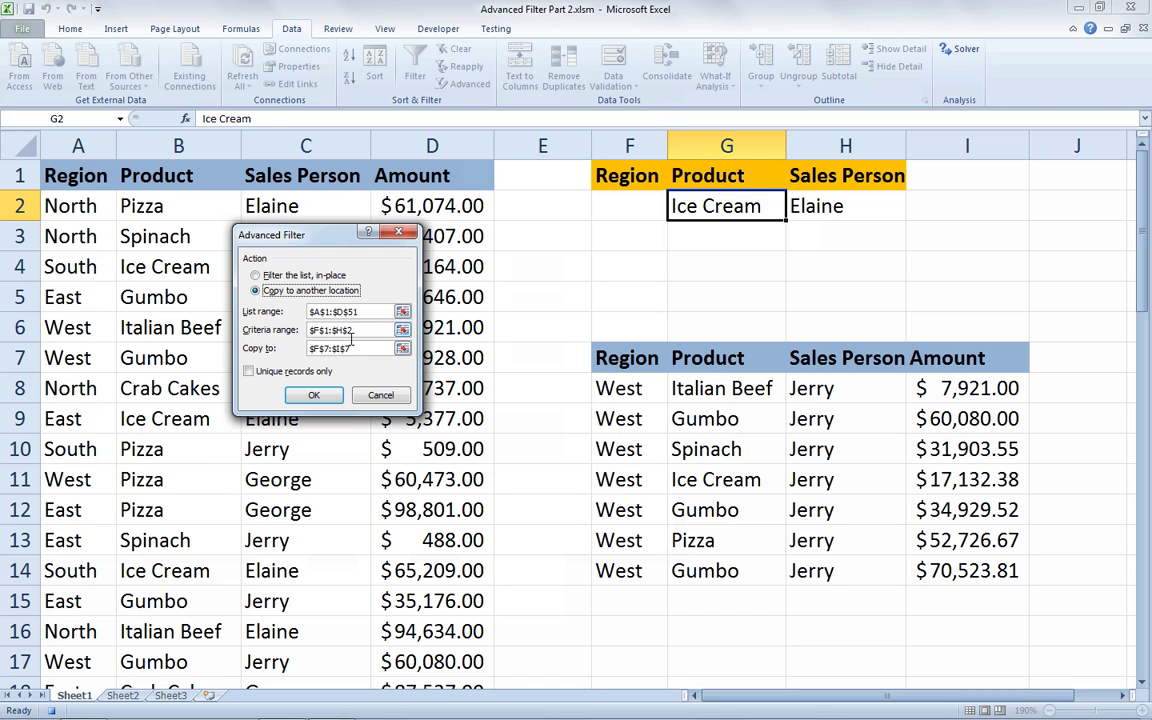
pyautogui.press('Return')
pyautogui.click(316, 396)
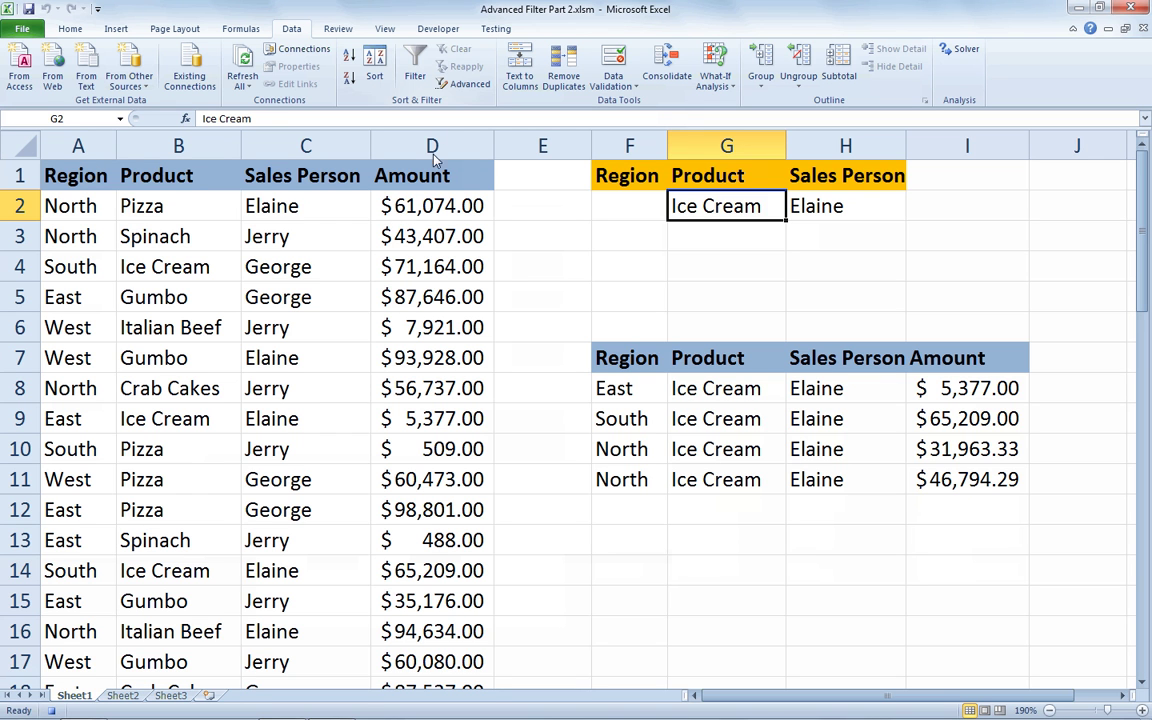
# Stop recording the macro.
pyautogui.scroll(1, 437, 44)
pyautogui.click(437, 28)
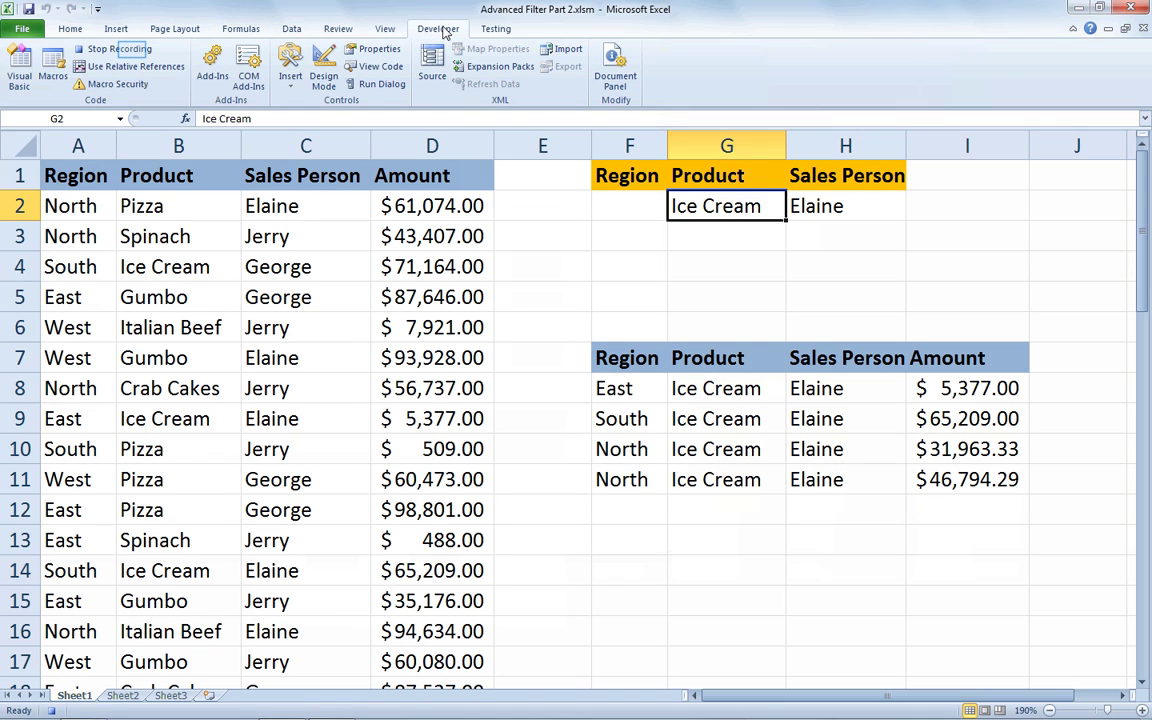
pyautogui.click(133, 52)
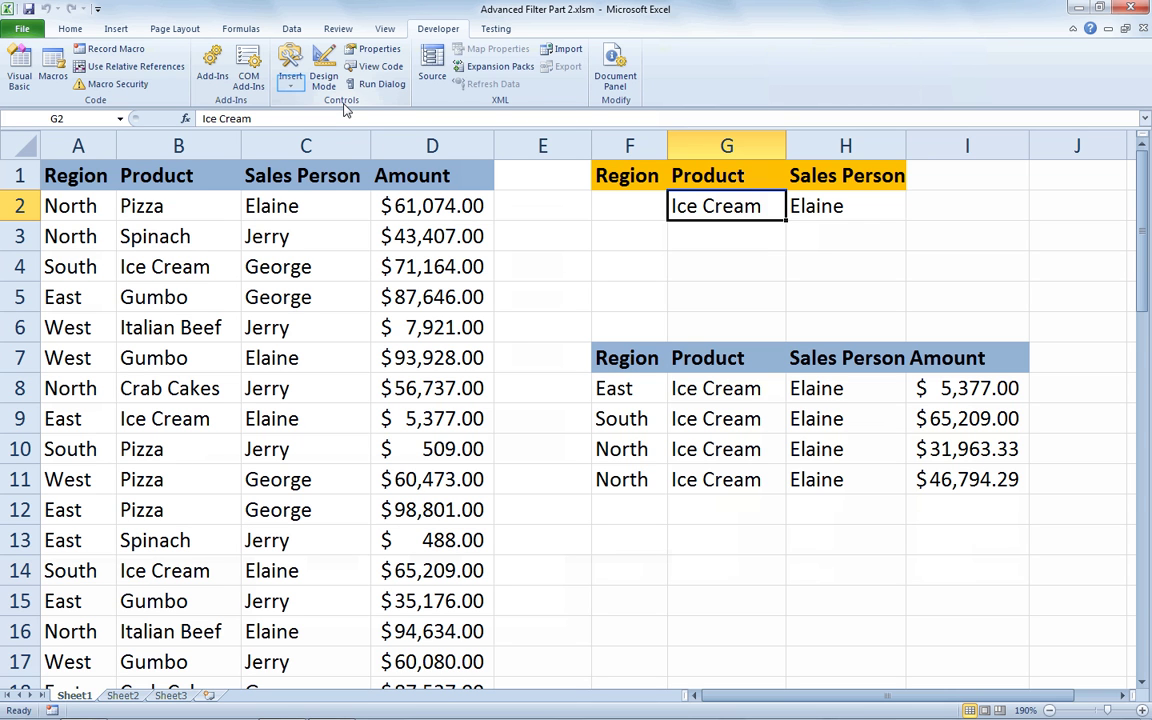
# Insert a form control button over cells I2:I3 and assign the RefreshFilterResults macro to it.
pyautogui.click(291, 84)
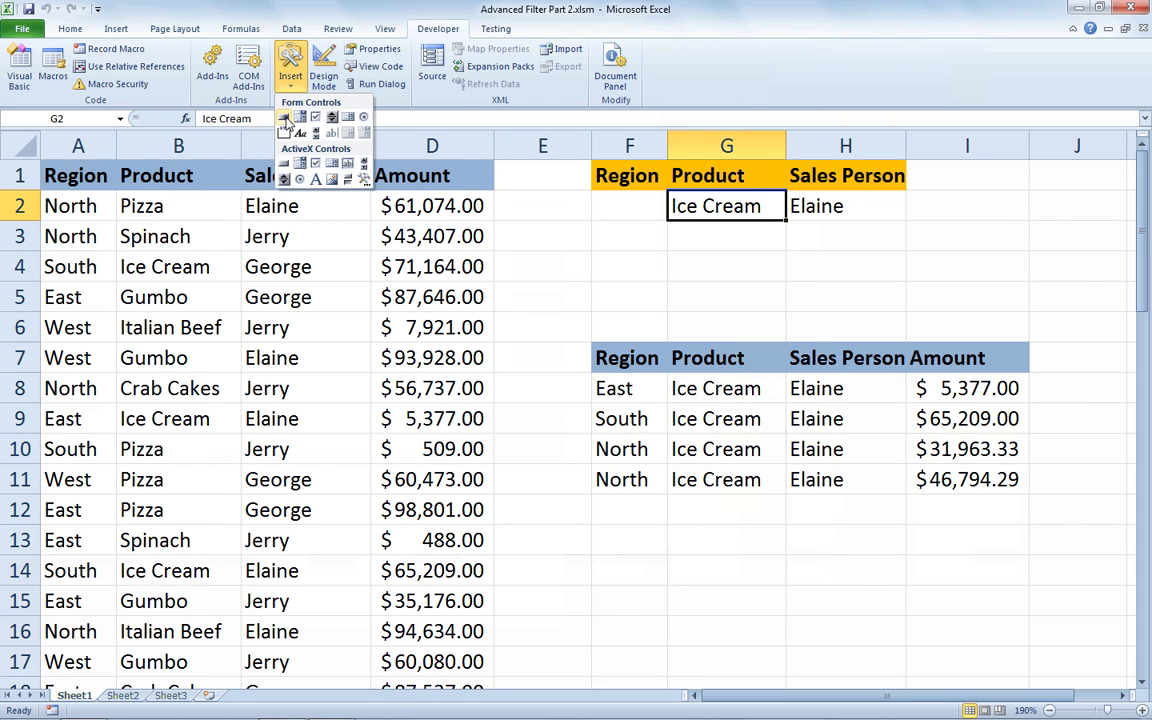
pyautogui.click(284, 118)
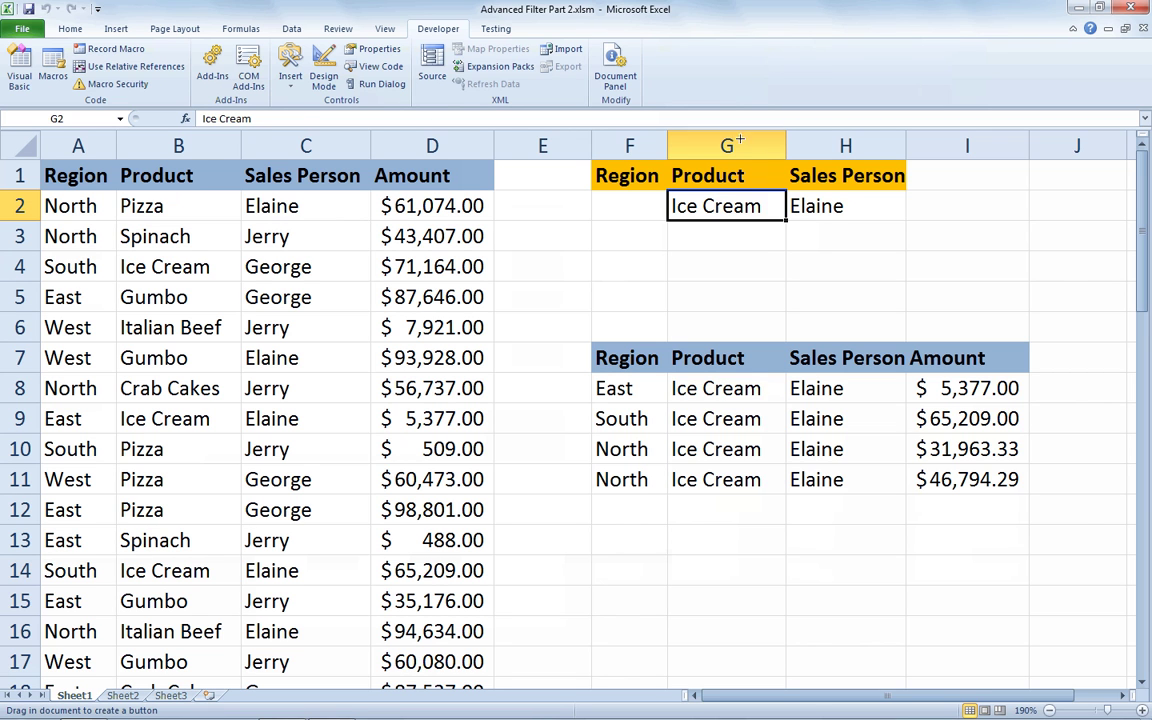
pyautogui.moveTo(901, 207)
pyautogui.mouseDown()
pyautogui.moveTo(949, 244)
pyautogui.moveTo(1036, 246)
pyautogui.mouseUp()
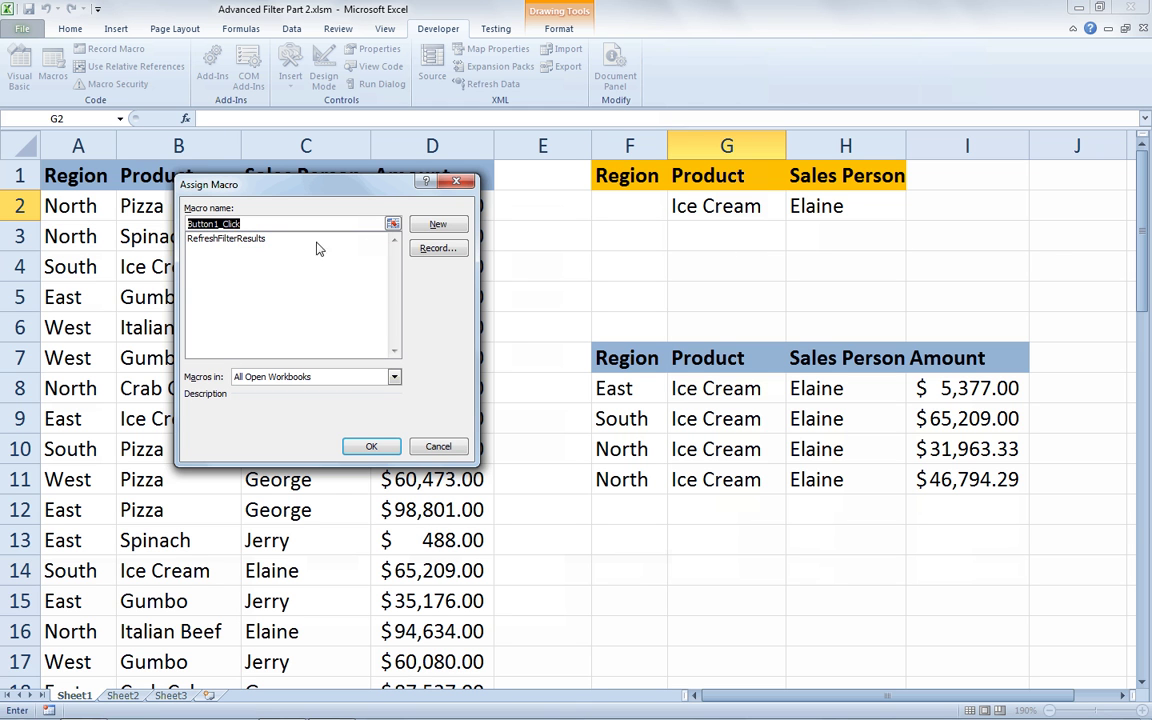
pyautogui.click(253, 246)
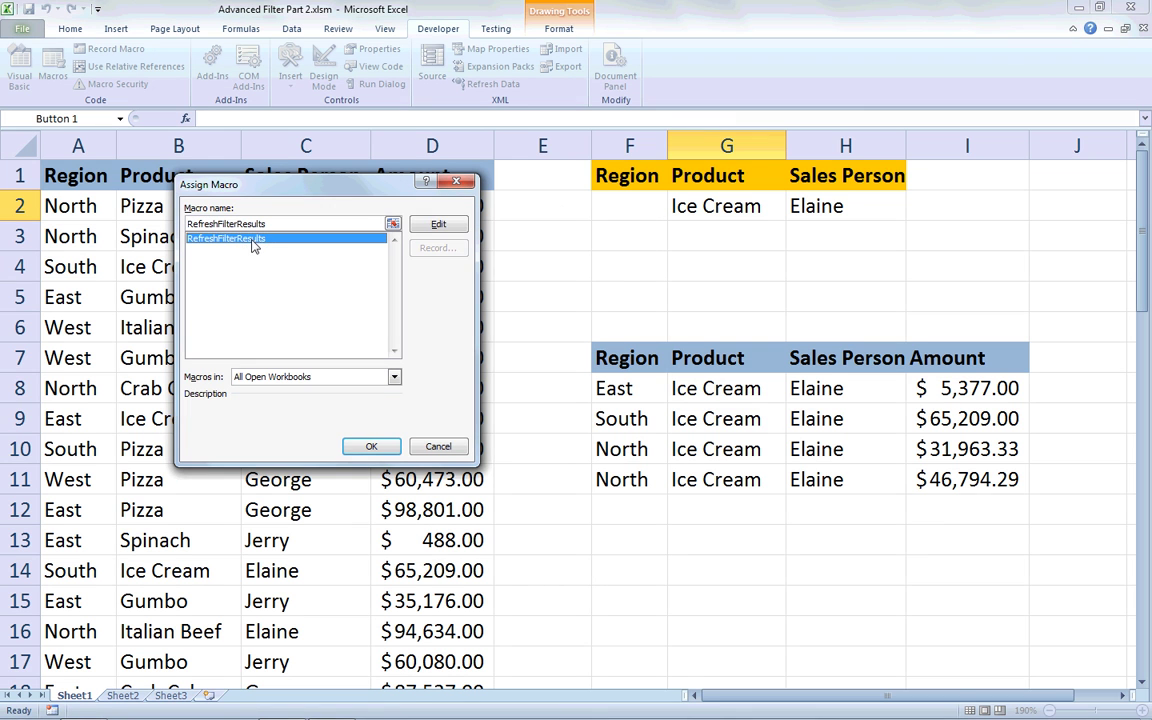
pyautogui.click(389, 446)
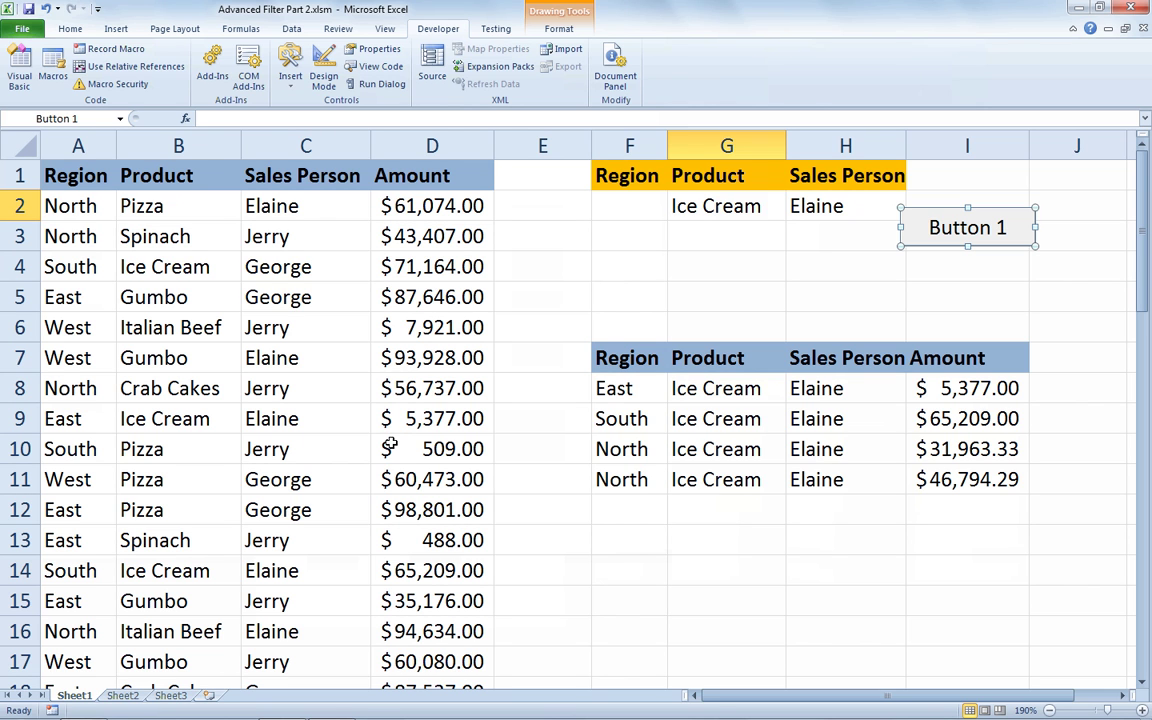
# Label the macro button Refresh and fit it over cell I1, beside the Sales Person criteria header.
pyautogui.write('r')
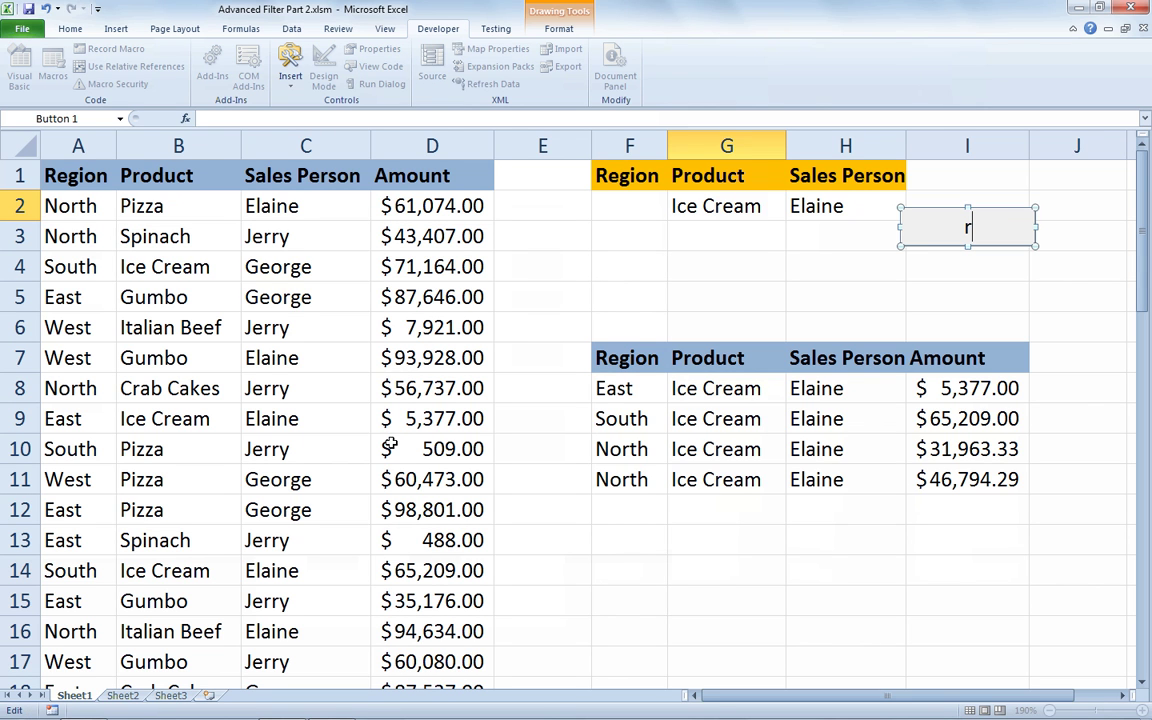
pyautogui.press('BackSpace')
pyautogui.write('Refresh')
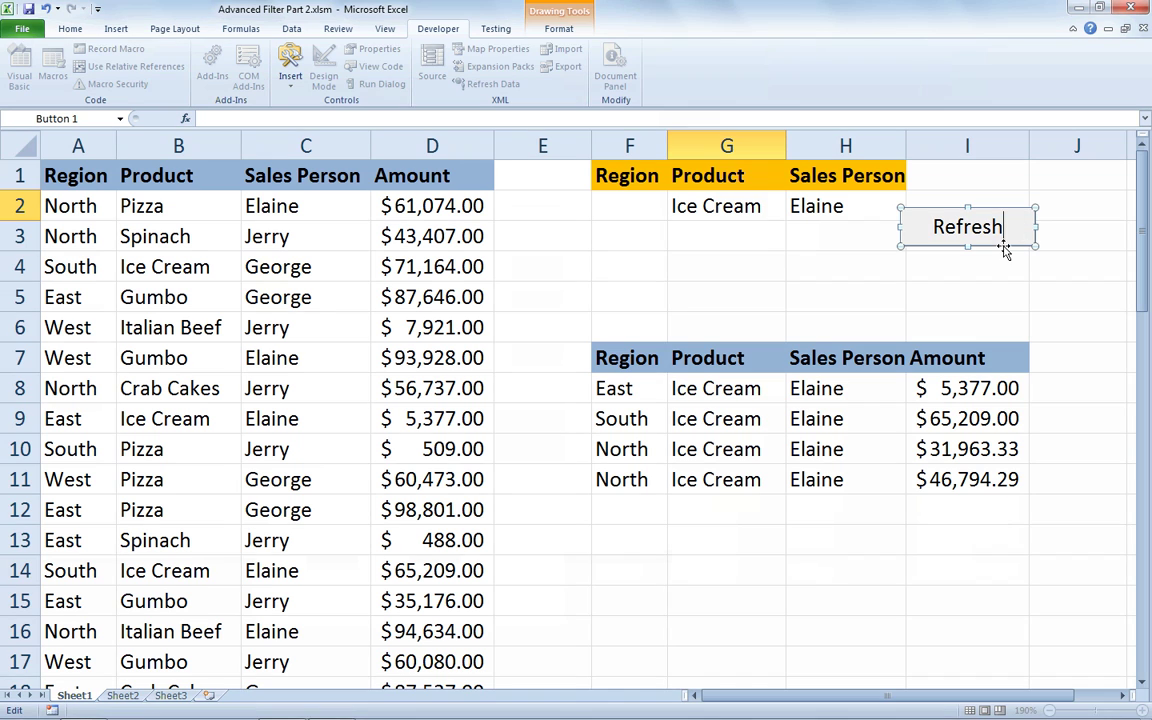
pyautogui.click(1032, 235)
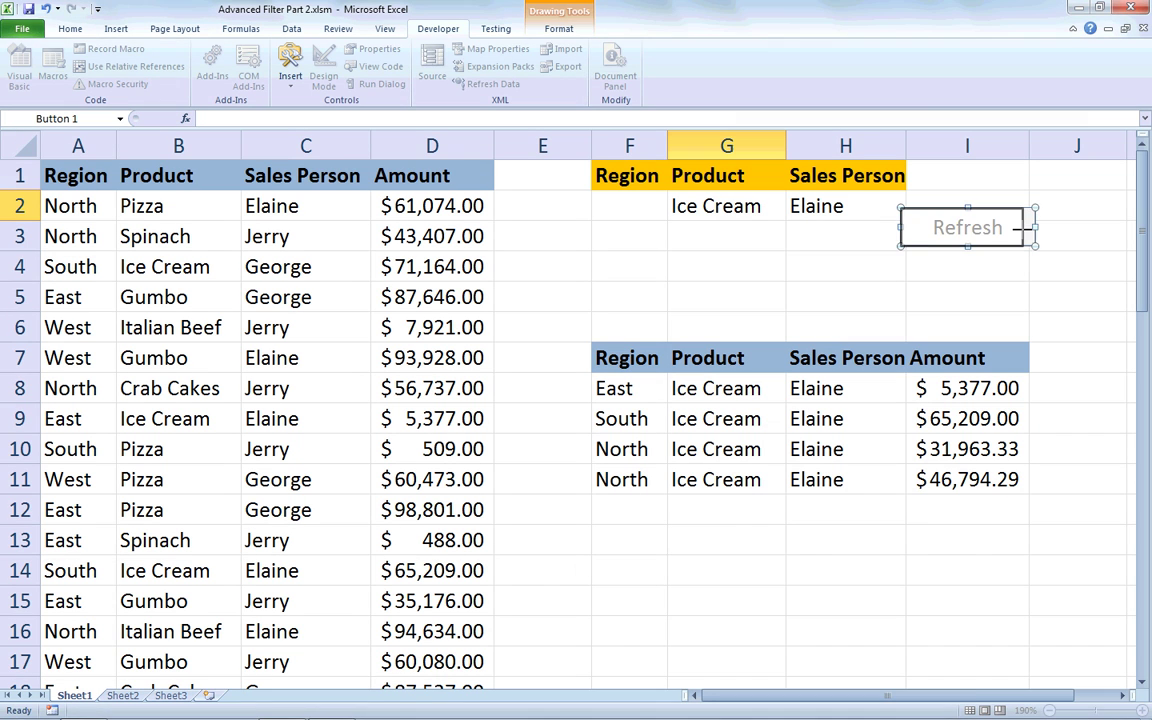
pyautogui.moveTo(1020, 232); pyautogui.dragTo(1015, 191)
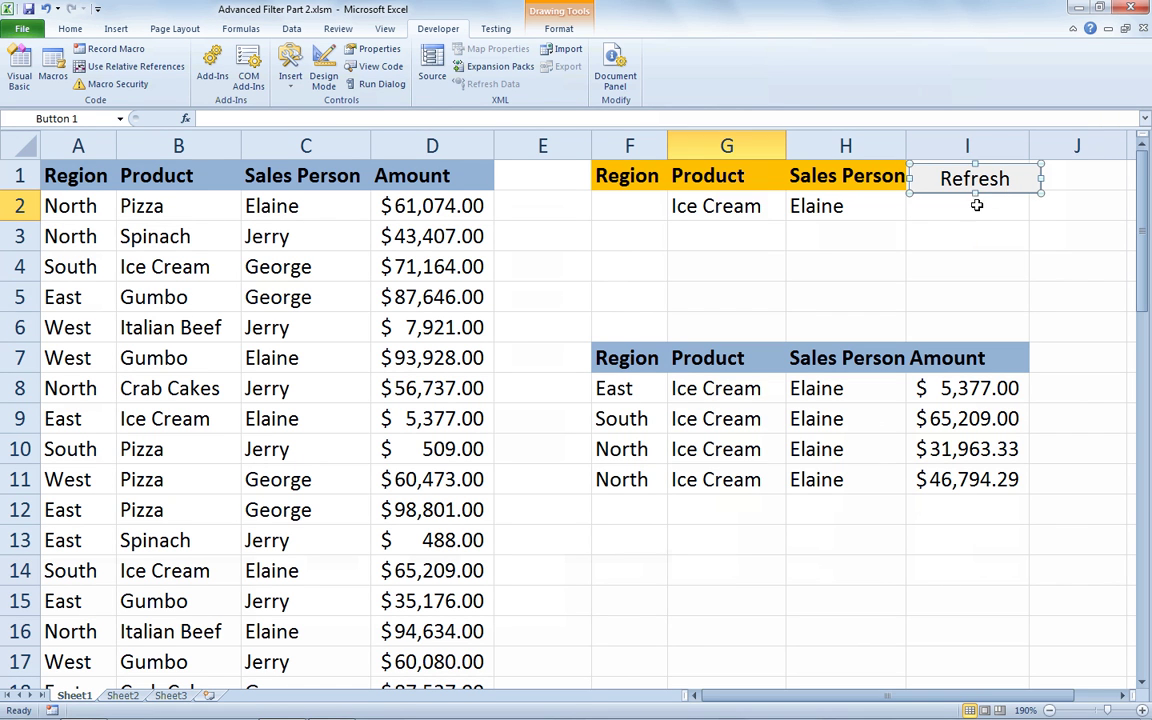
pyautogui.click(966, 239)
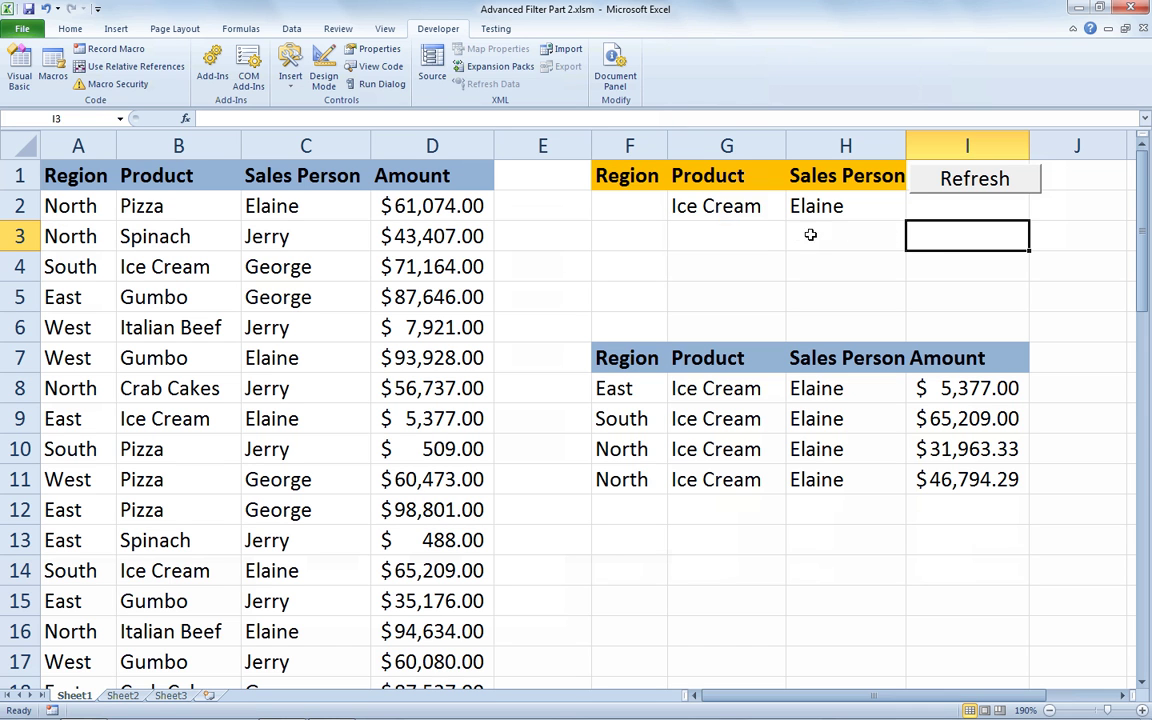
# Set the Product criterion to Gumbo and the Sales Person criterion to the sales person in C4, and run the Refresh macro from the sheet.
pyautogui.click(723, 211)
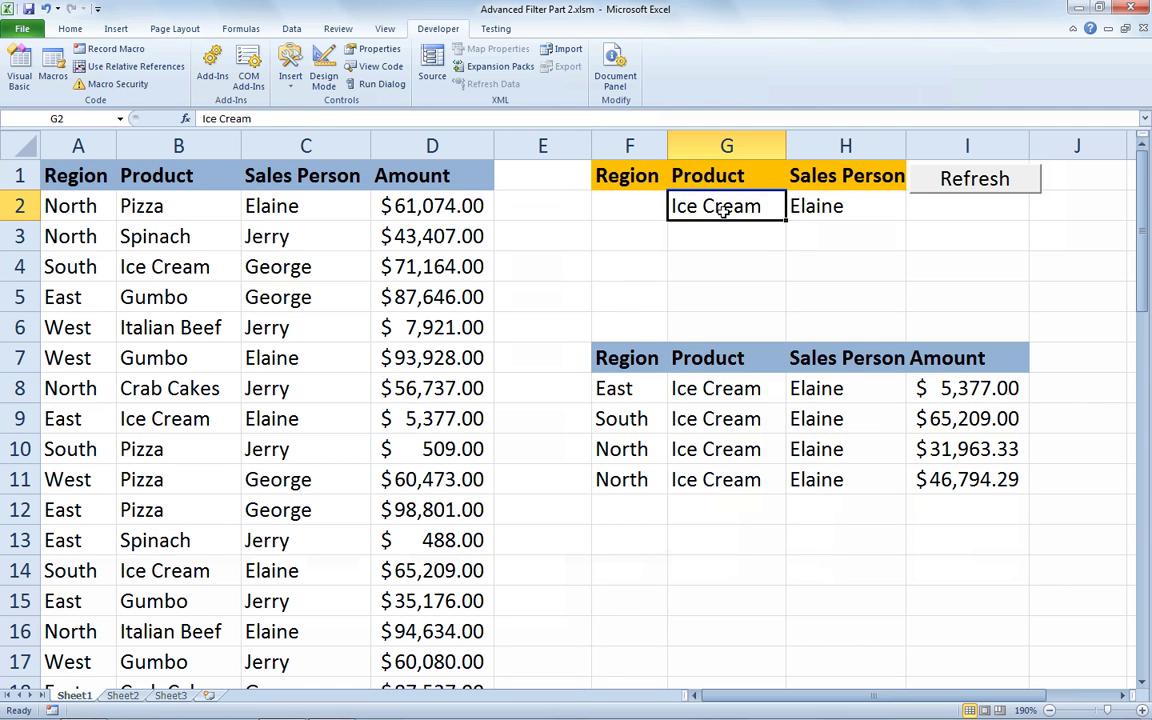
pyautogui.write('Gumbo')
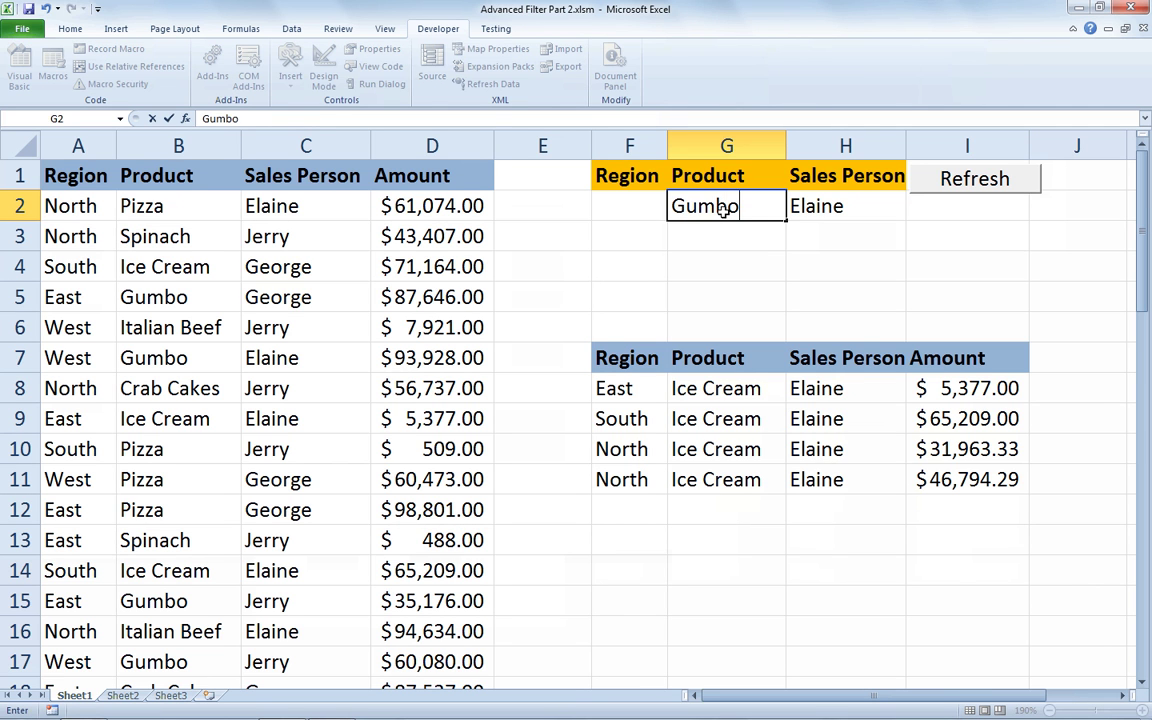
pyautogui.press('Tab')
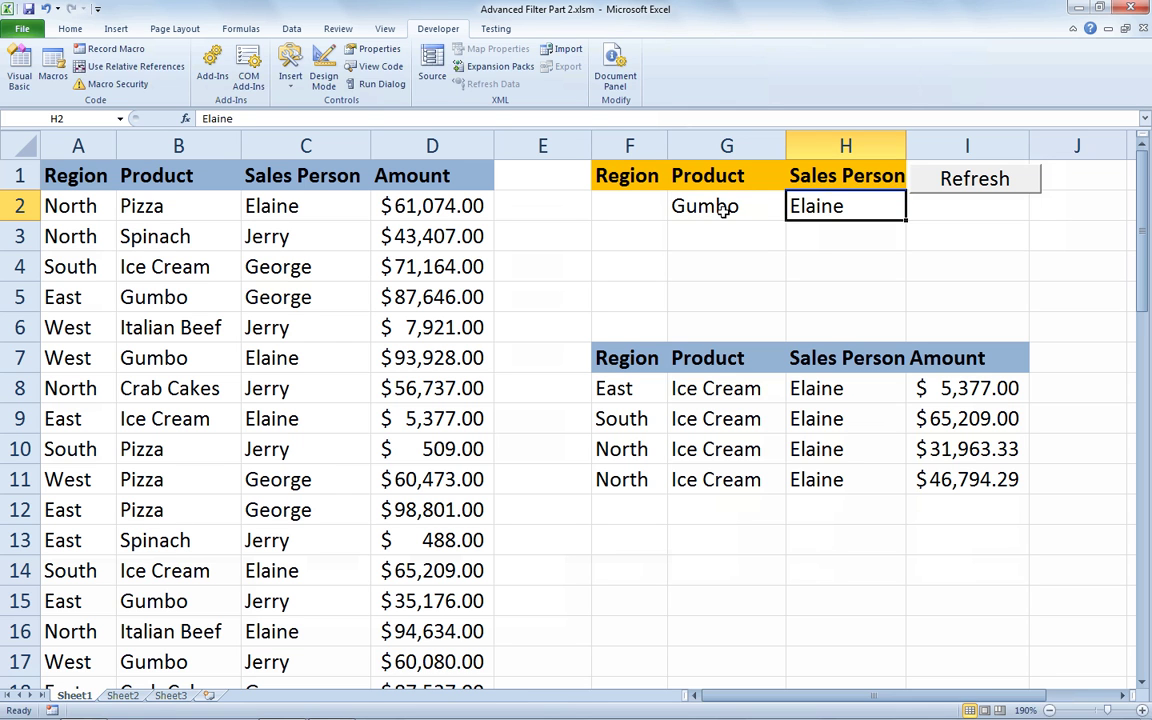
pyautogui.write('George')
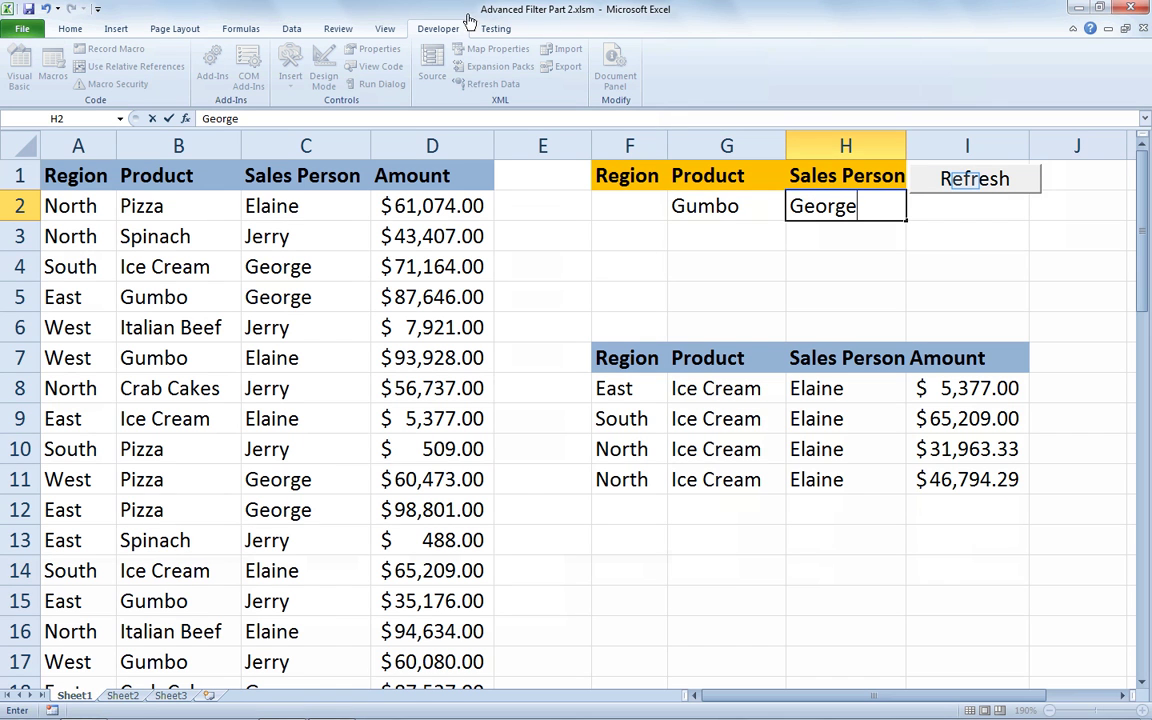
pyautogui.click(968, 185)
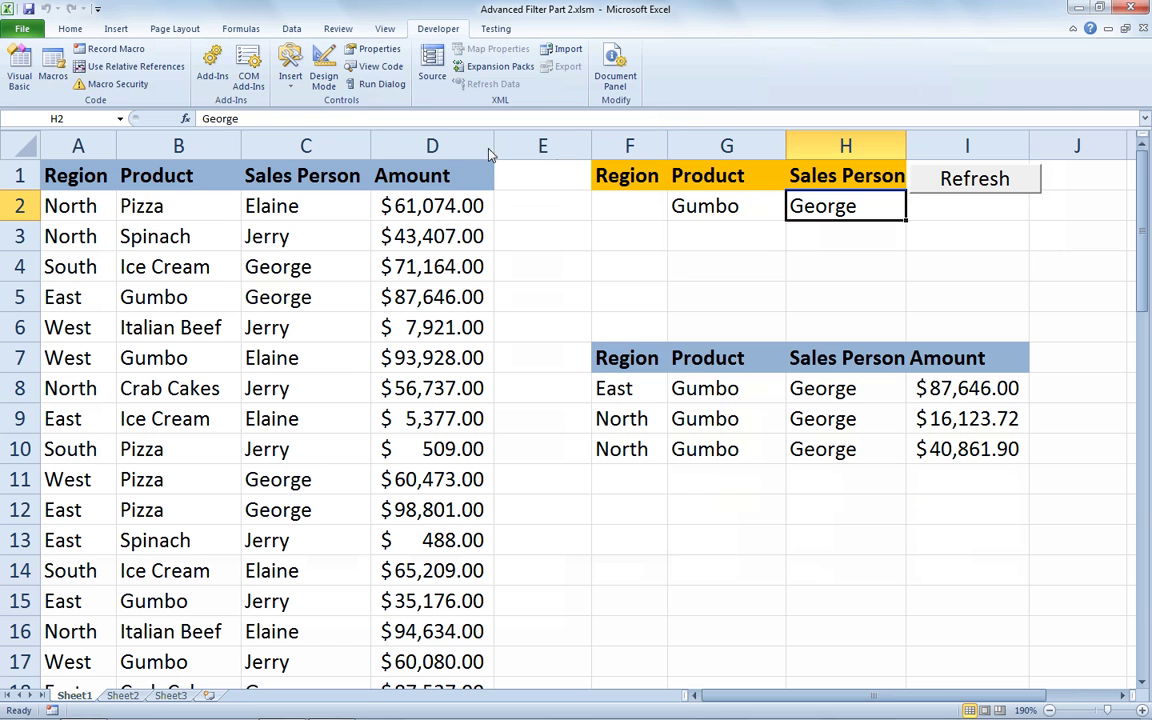
pyautogui.click(292, 29)
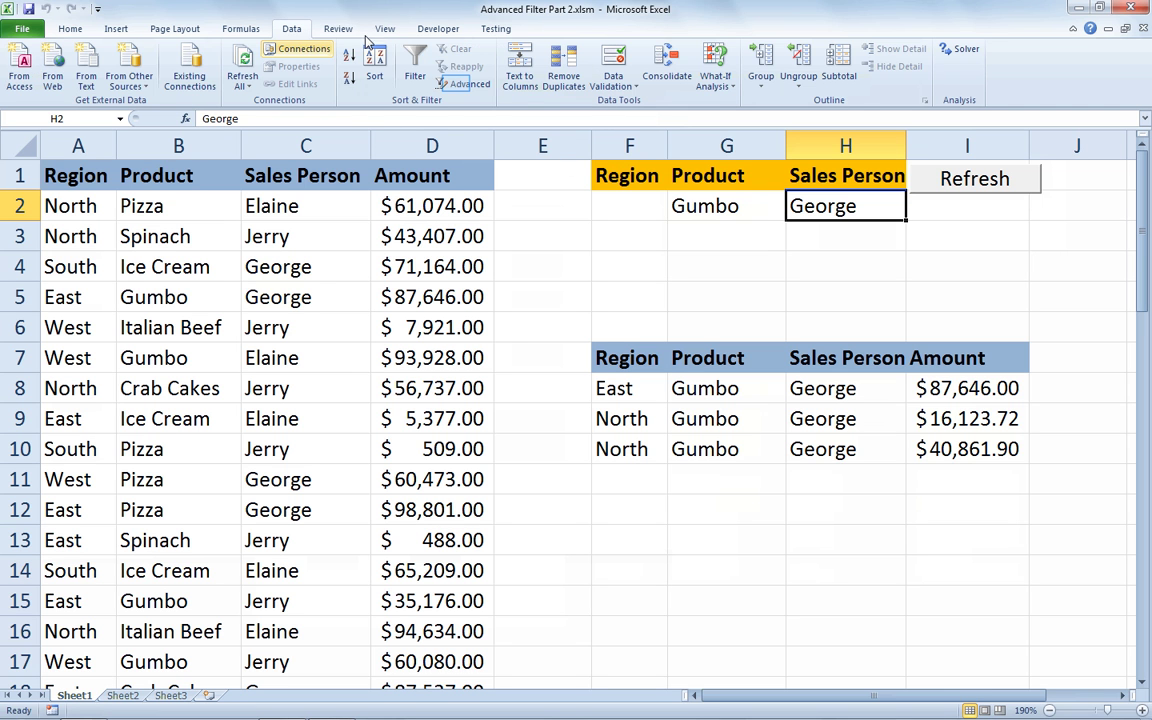
pyautogui.click(463, 85)
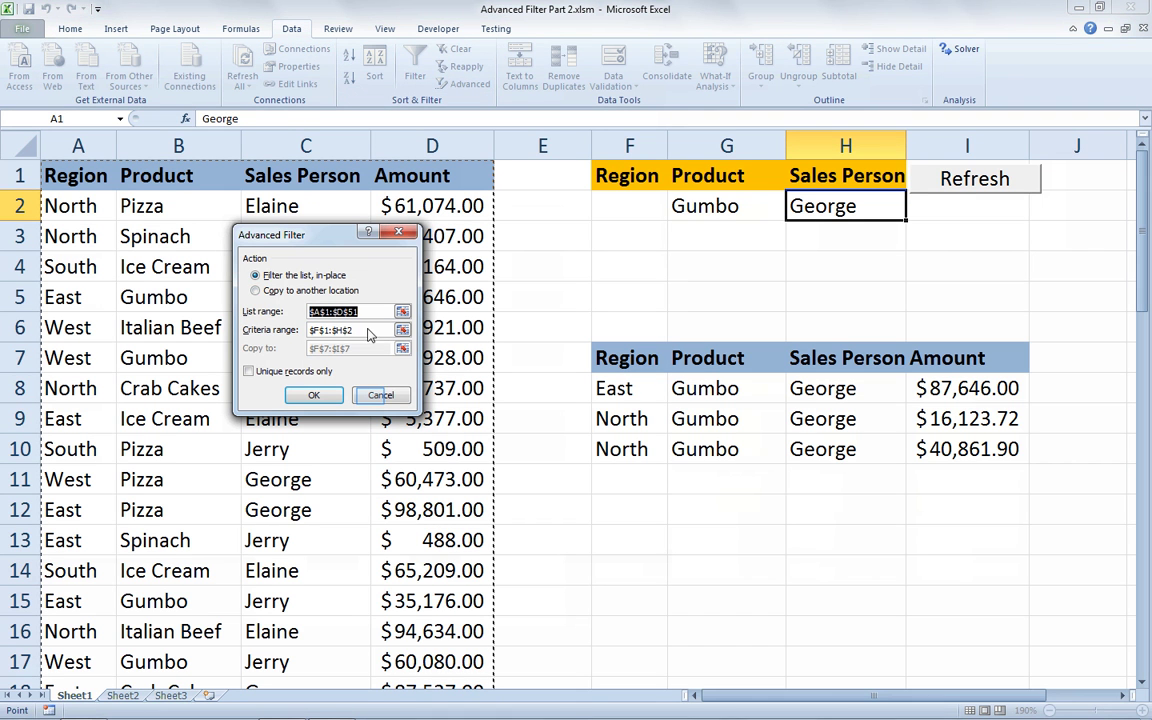
pyautogui.click(379, 394)
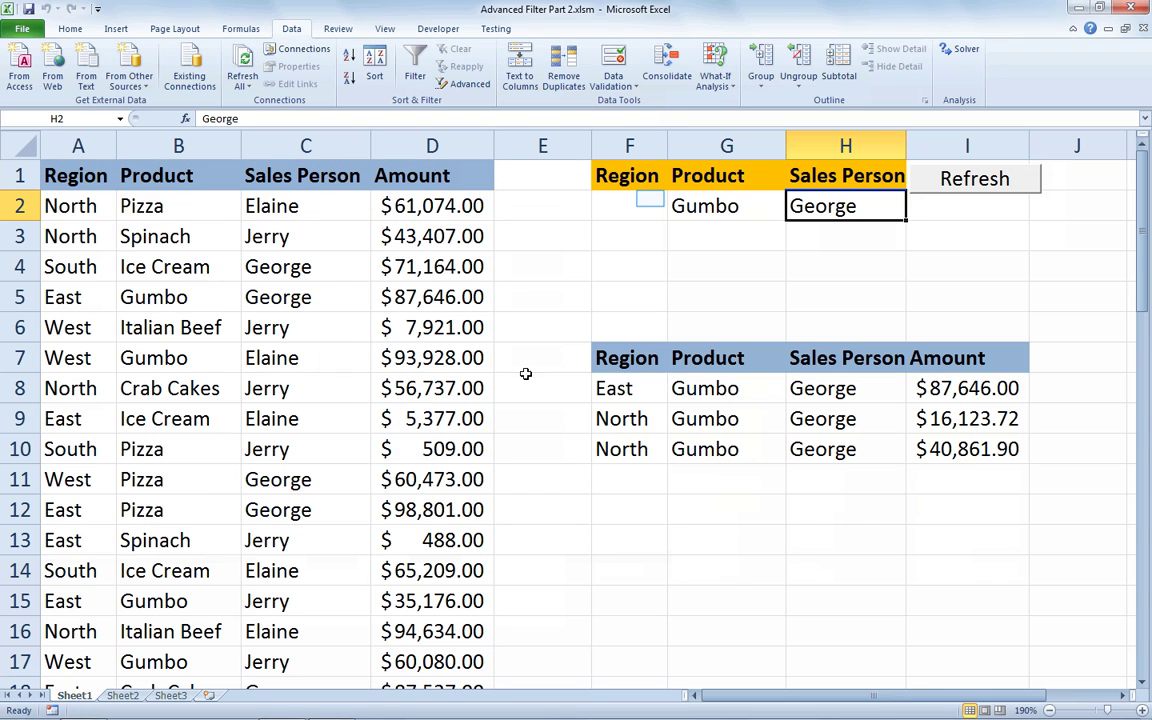
# Change the criteria to Region North, no Product and the sales person listed in C3, and run the Refresh macro from the sheet.
pyautogui.click(650, 199)
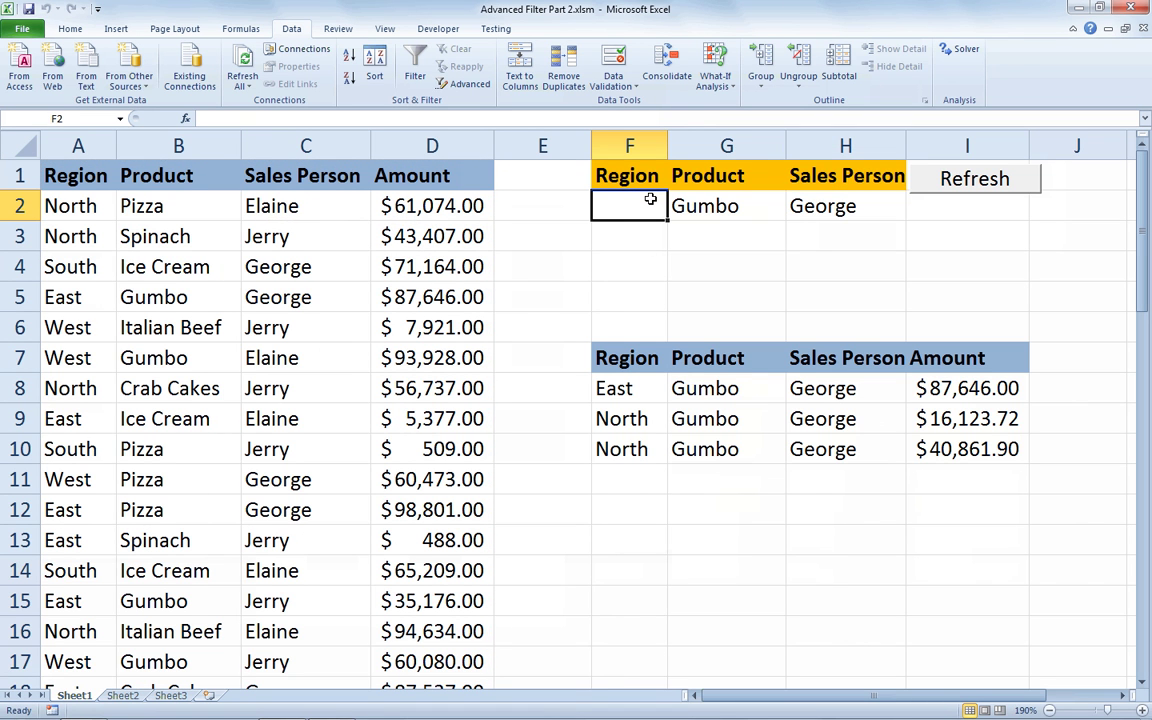
pyautogui.write('North')
pyautogui.press('Tab')
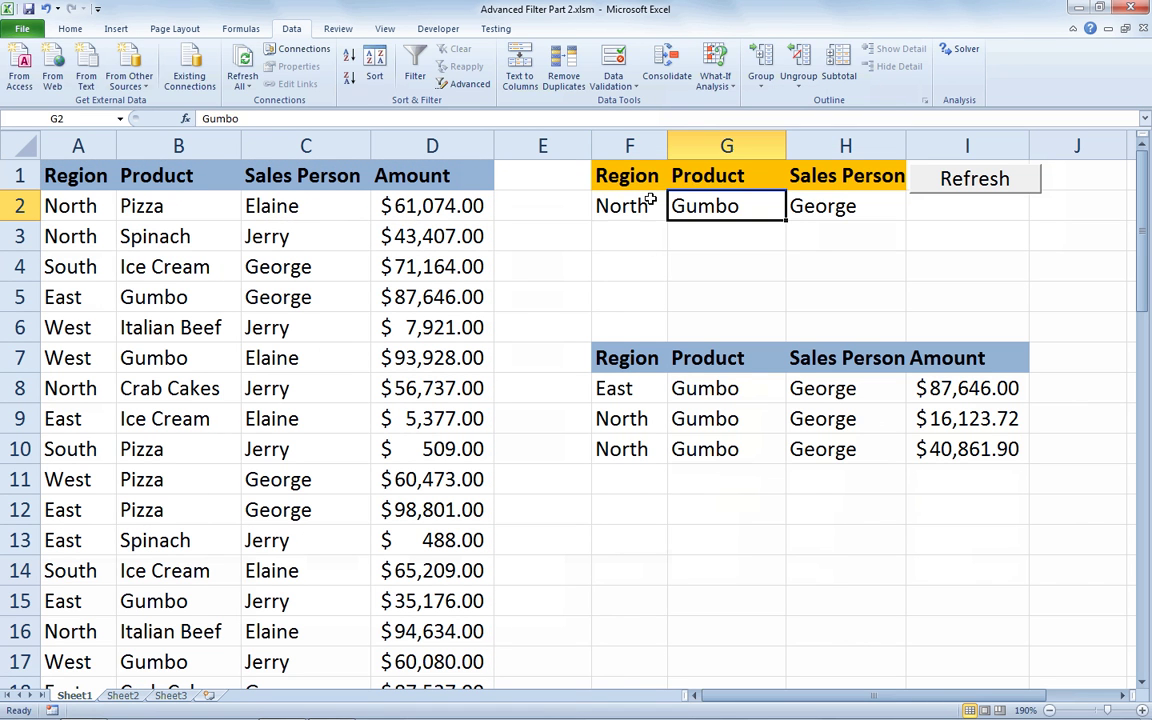
pyautogui.press('Delete')
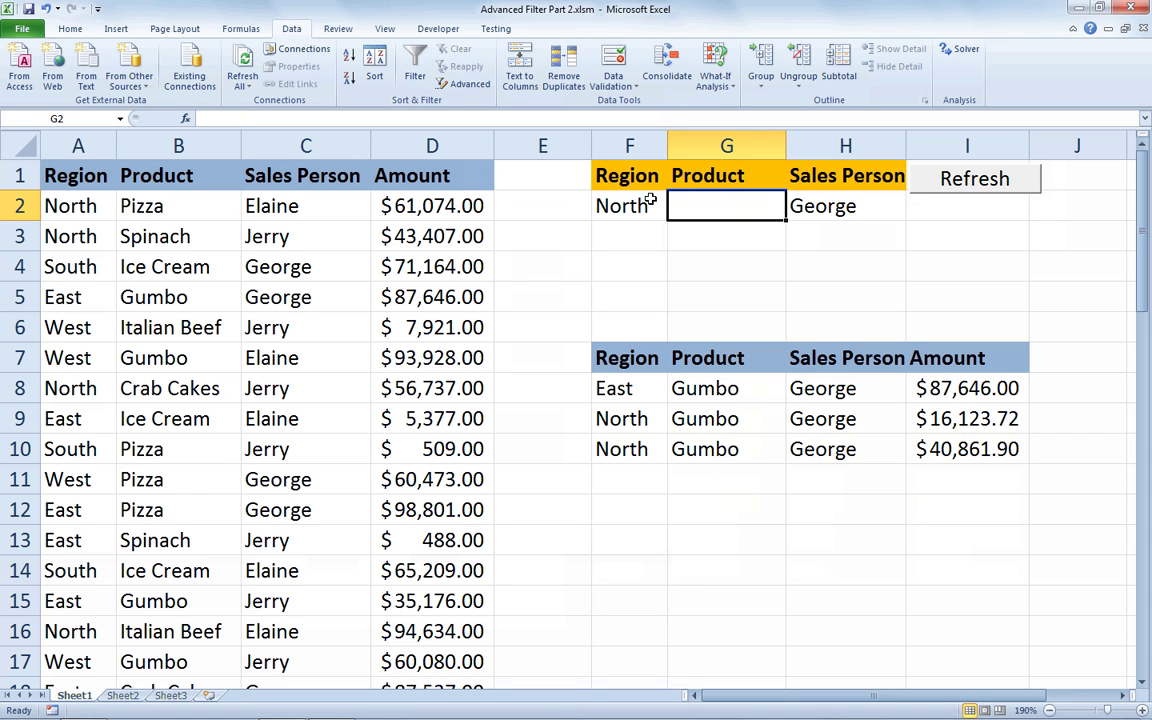
pyautogui.press('Tab')
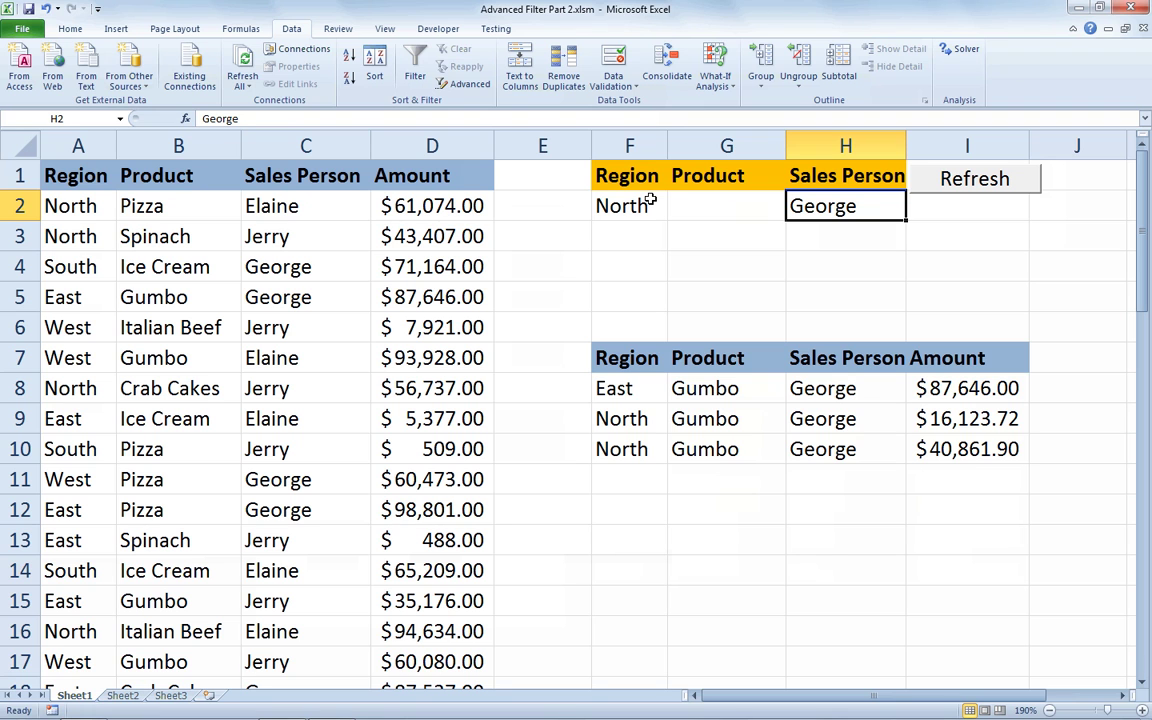
pyautogui.write('Jerry')
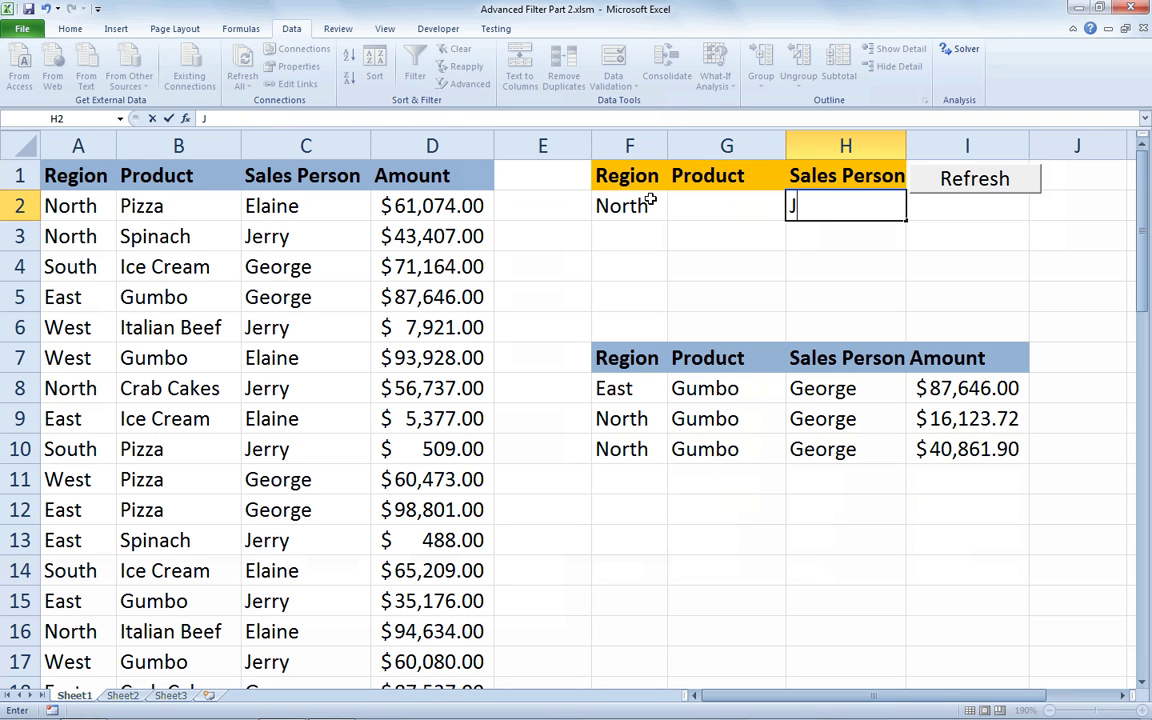
pyautogui.click(925, 186)
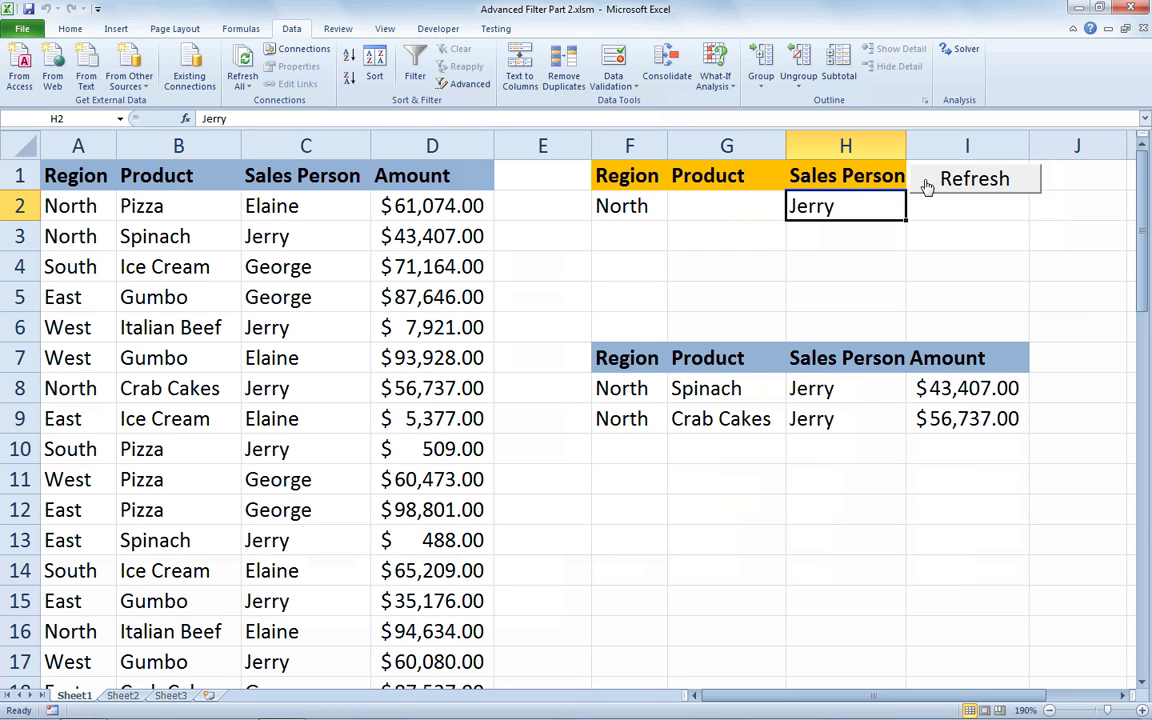